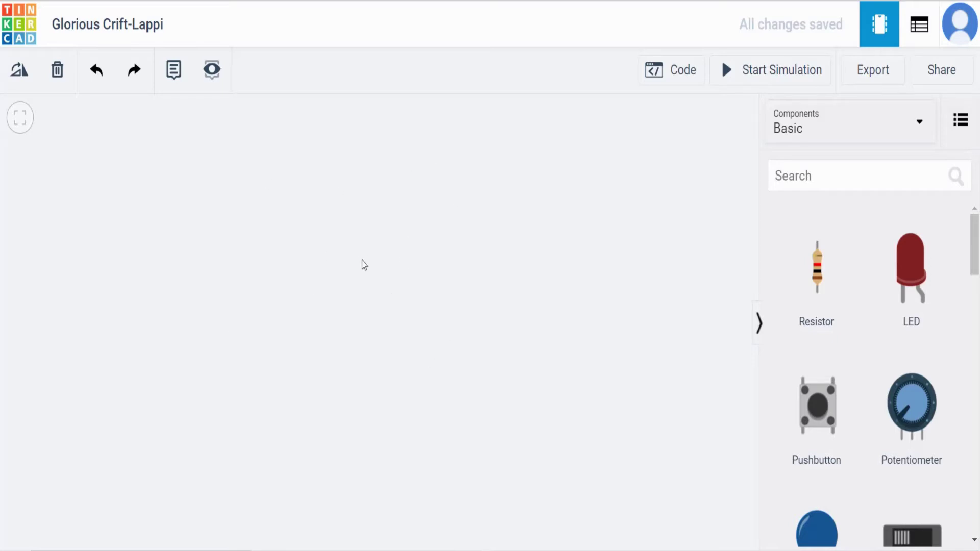
# Place an Arduino Uno R3 and a small breadboard, rotated to stand upright.
pyautogui.click(821, 175)
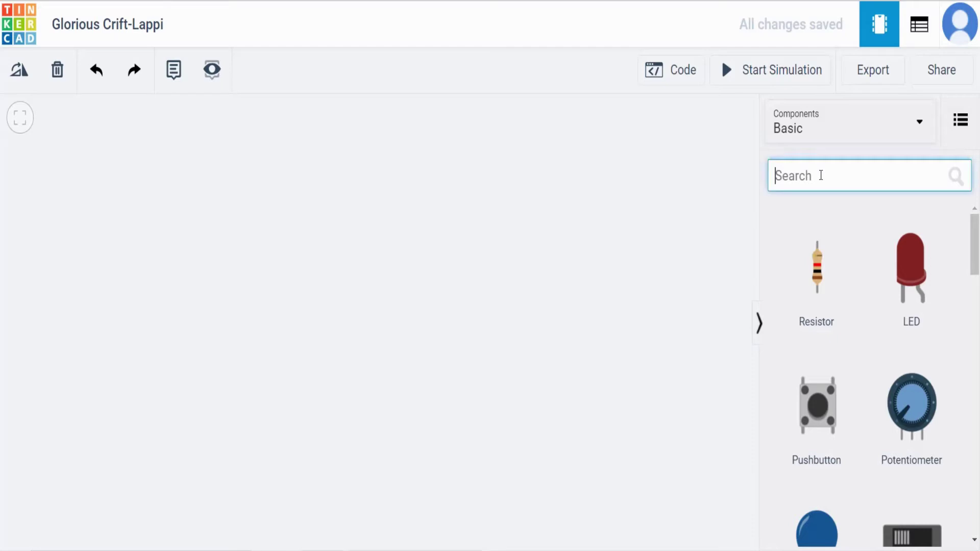
pyautogui.write('ardui')
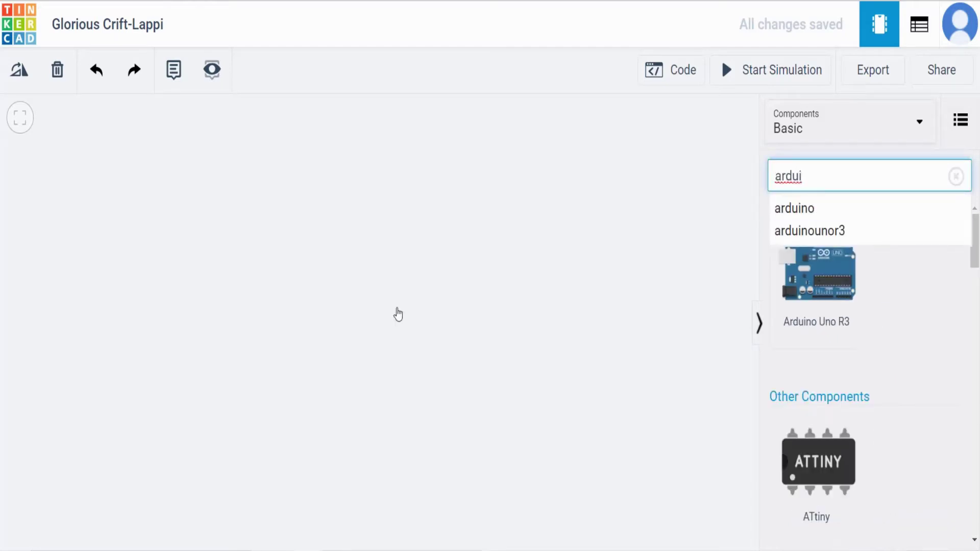
pyautogui.click(262, 309)
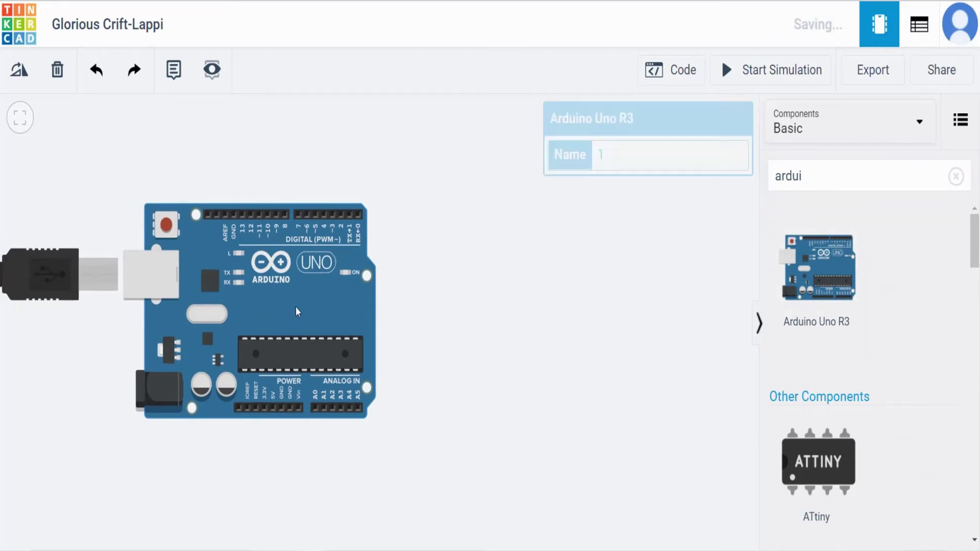
pyautogui.click(796, 177)
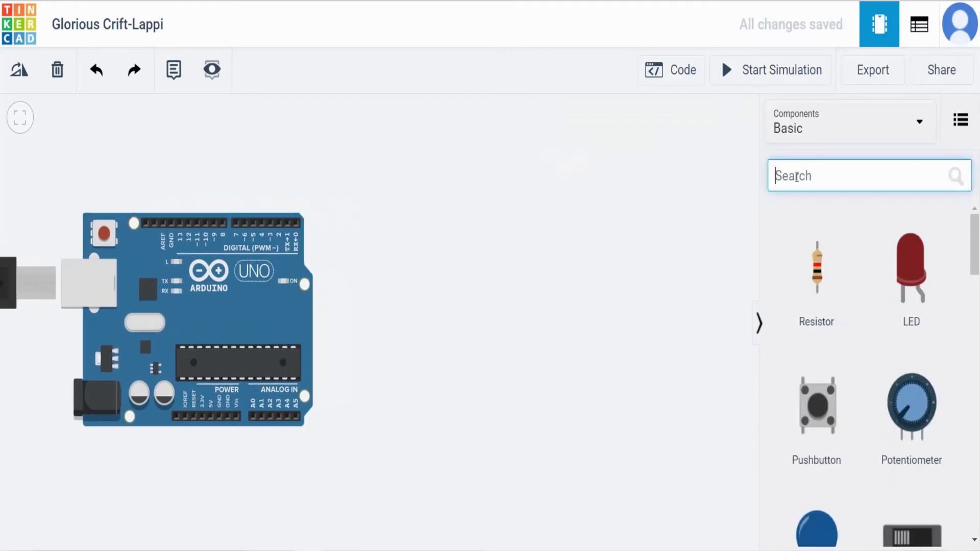
pyautogui.write('bread')
pyautogui.moveTo(816, 271); pyautogui.dragTo(528, 292)
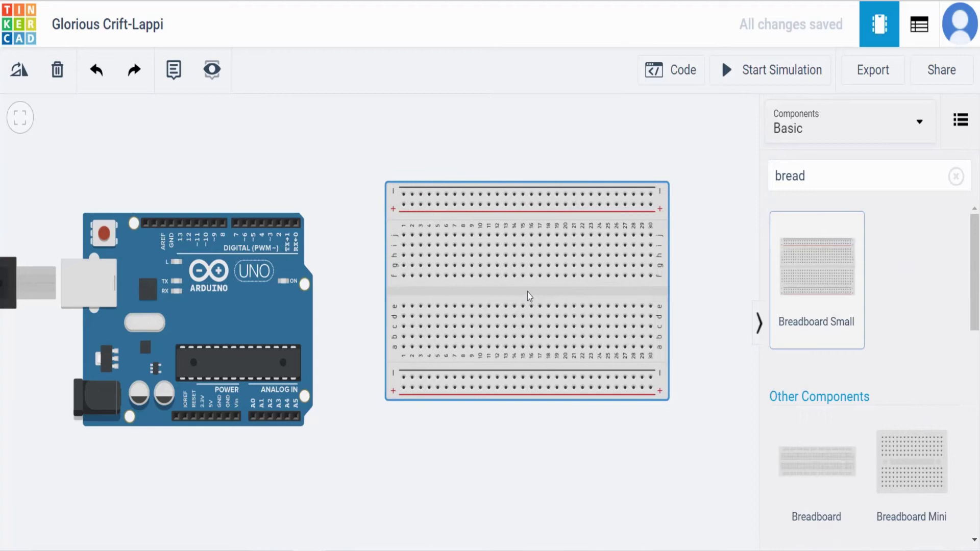
pyautogui.press('r')
pyautogui.press('r')
pyautogui.press('r')
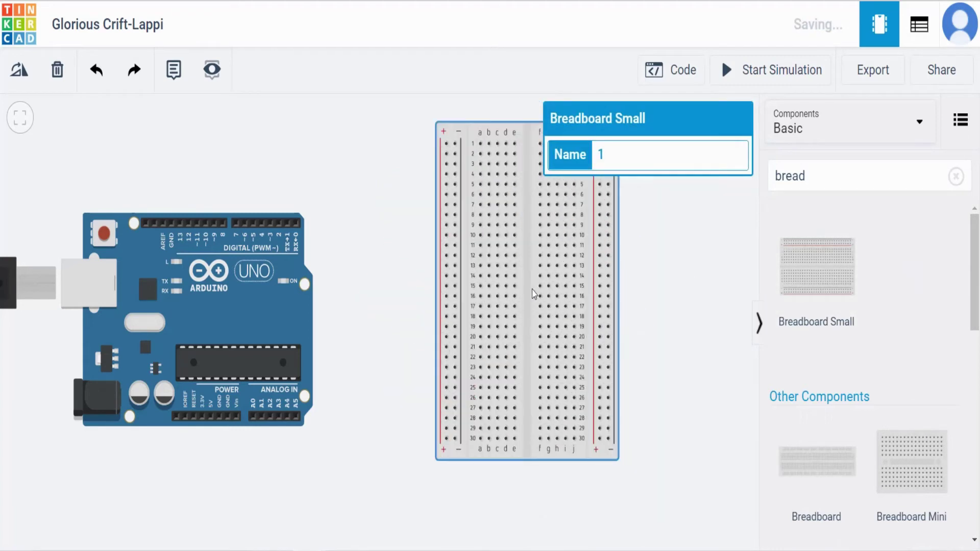
pyautogui.click(821, 177)
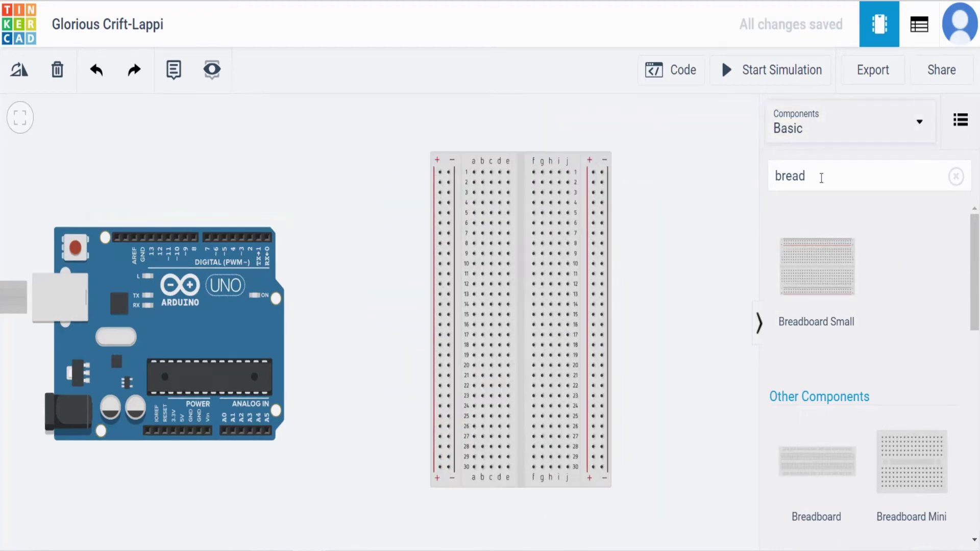
# Add a DC Motor right of the breadboard, rotated upright, then search 'np' for a transistor.
pyautogui.click(956, 176)
pyautogui.click(840, 182)
pyautogui.write('dc')
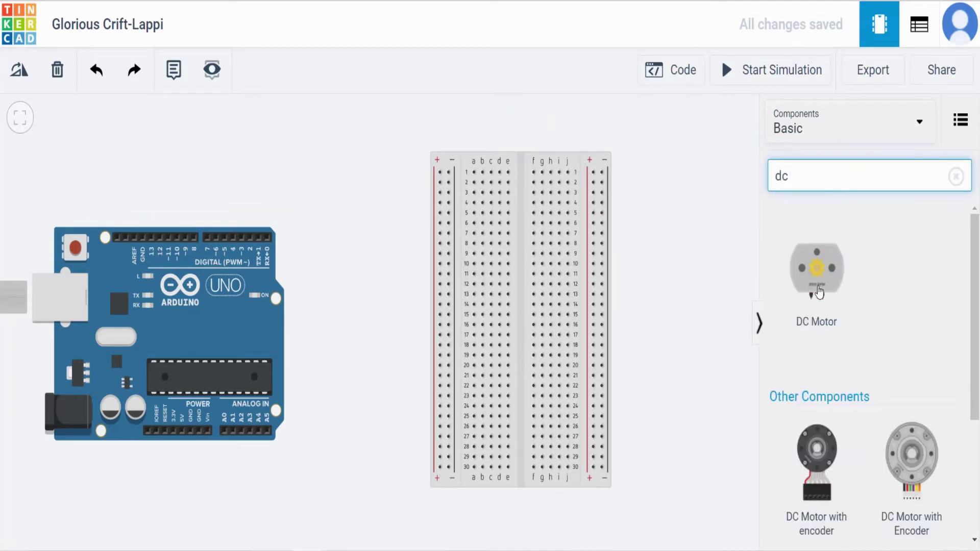
pyautogui.moveTo(816, 289); pyautogui.dragTo(699, 225)
pyautogui.press('r')
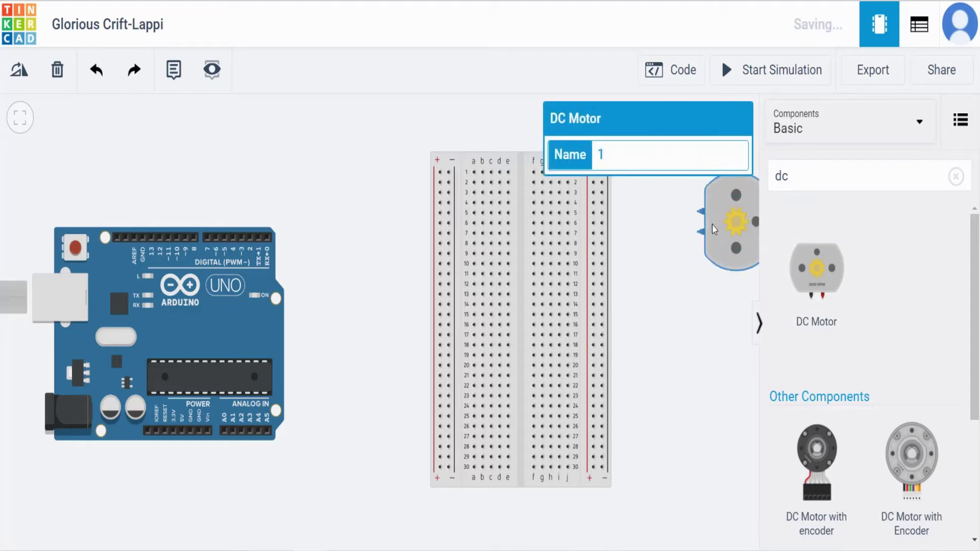
pyautogui.click(740, 197)
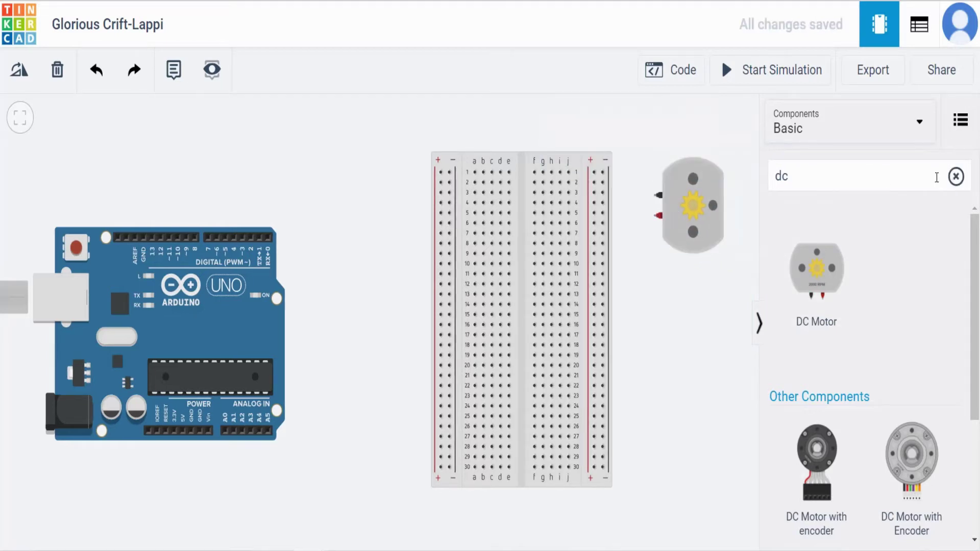
pyautogui.click(955, 177)
pyautogui.write('npn')
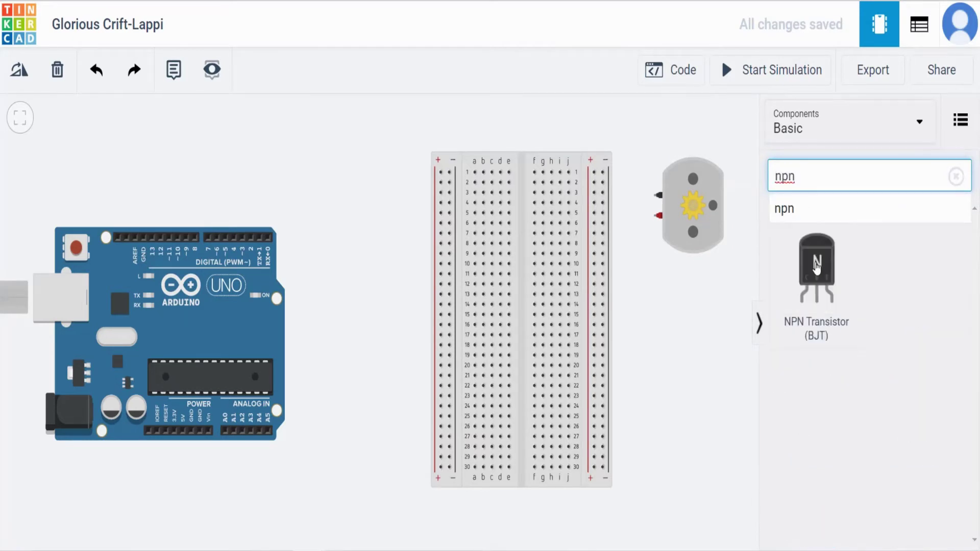
# Place an NPN transistor below the motor and a diode below the transistor.
pyautogui.click(674, 315)
pyautogui.moveTo(816, 268); pyautogui.dragTo(667, 305)
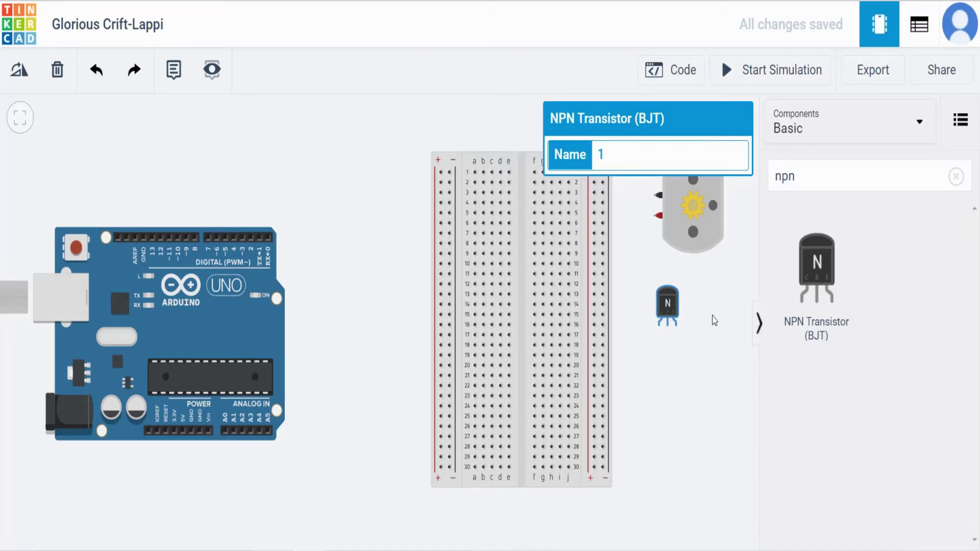
pyautogui.doubleClick(851, 182)
pyautogui.click(847, 174)
pyautogui.write('dio')
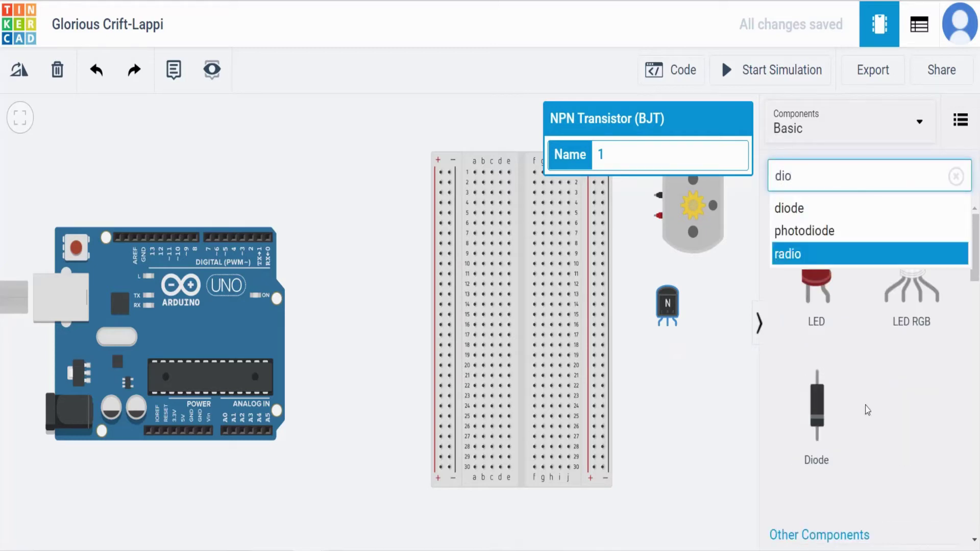
pyautogui.moveTo(819, 423); pyautogui.dragTo(664, 416)
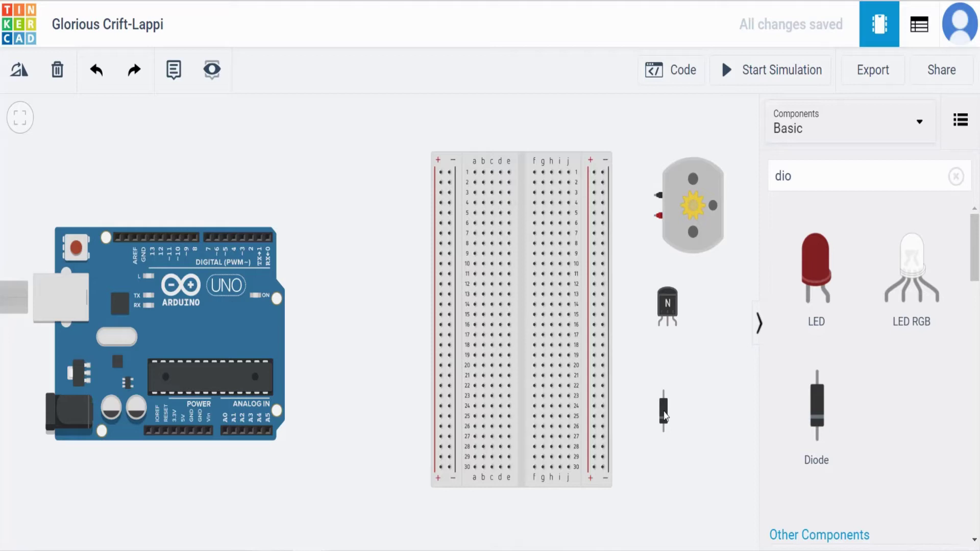
# Search 'resistor' and place a resistor beside the transistor.
pyautogui.click(955, 177)
pyautogui.click(848, 179)
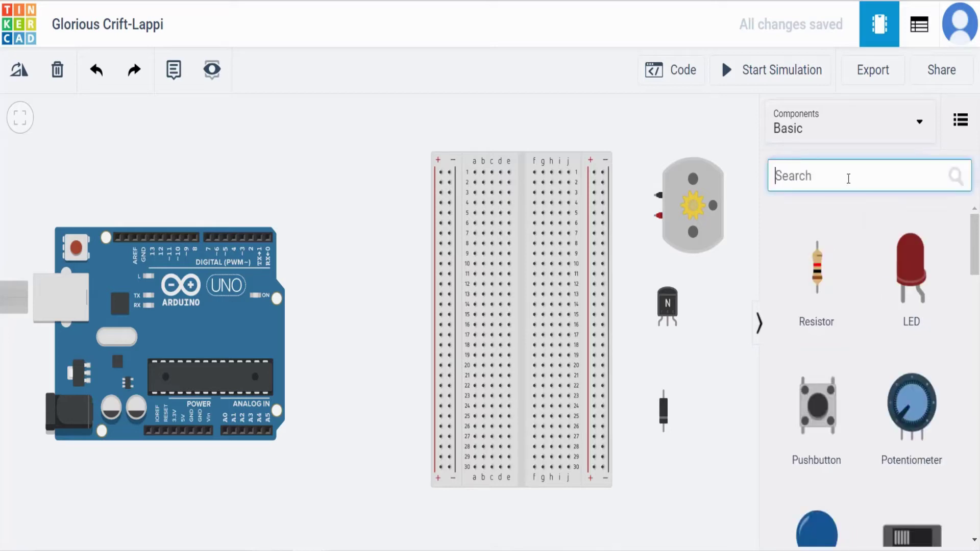
pyautogui.write('resi')
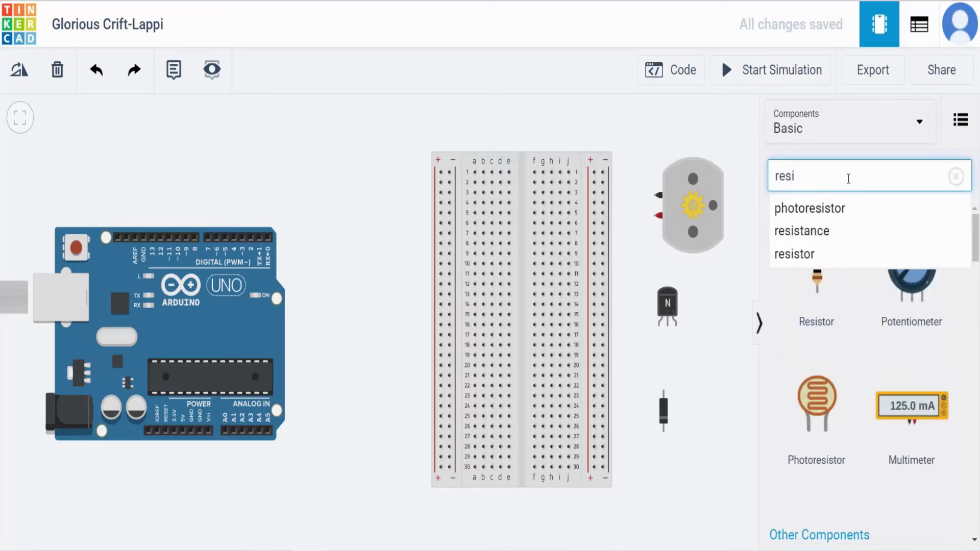
pyautogui.write('stor')
pyautogui.moveTo(816, 286); pyautogui.dragTo(714, 384)
pyautogui.click(709, 440)
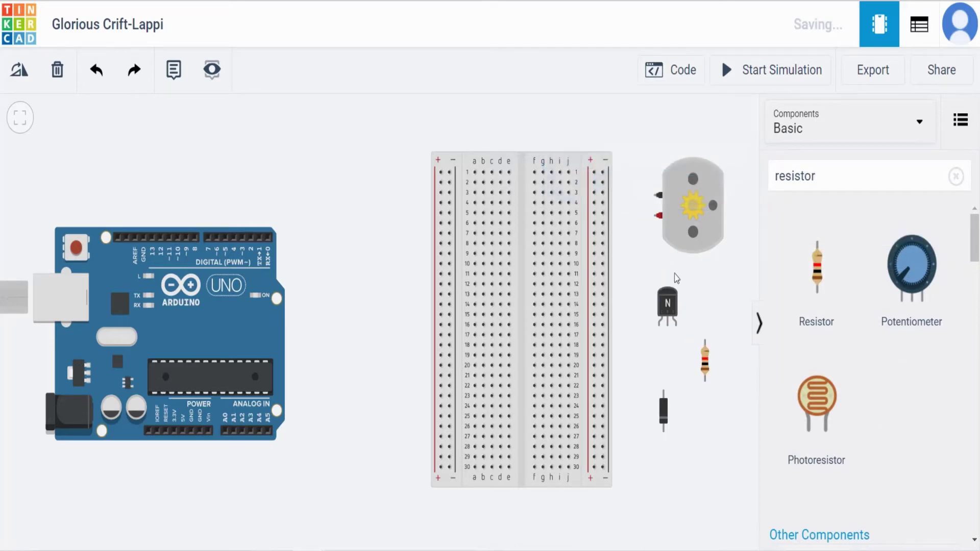
# Run a red wire from the breadboard's bottom + rail to the Arduino's 5V pin.
pyautogui.click(440, 468)
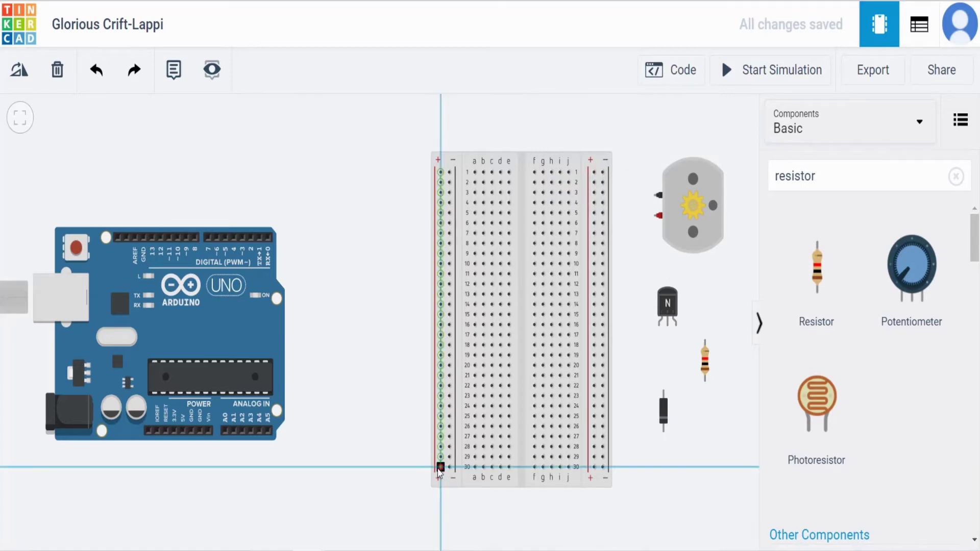
pyautogui.click(182, 467)
pyautogui.click(183, 432)
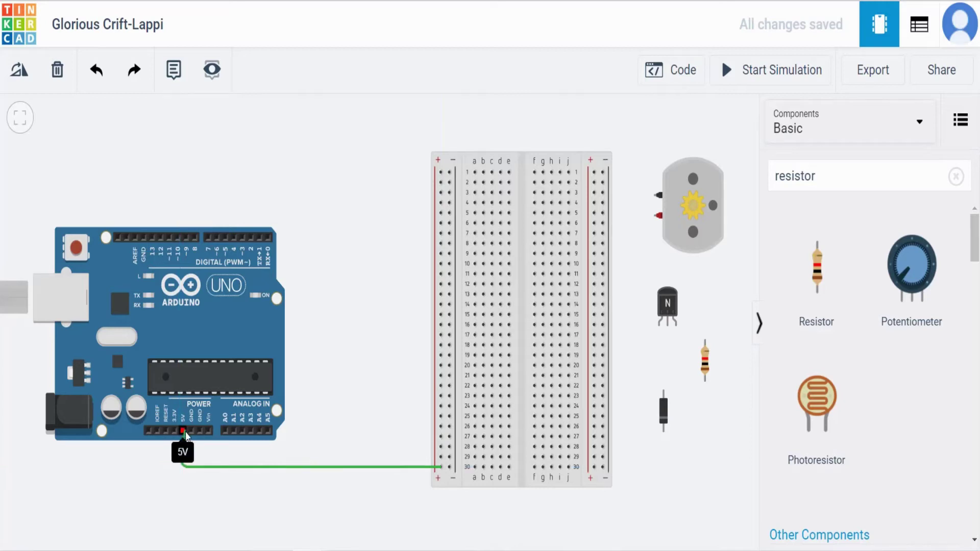
pyautogui.click(183, 432)
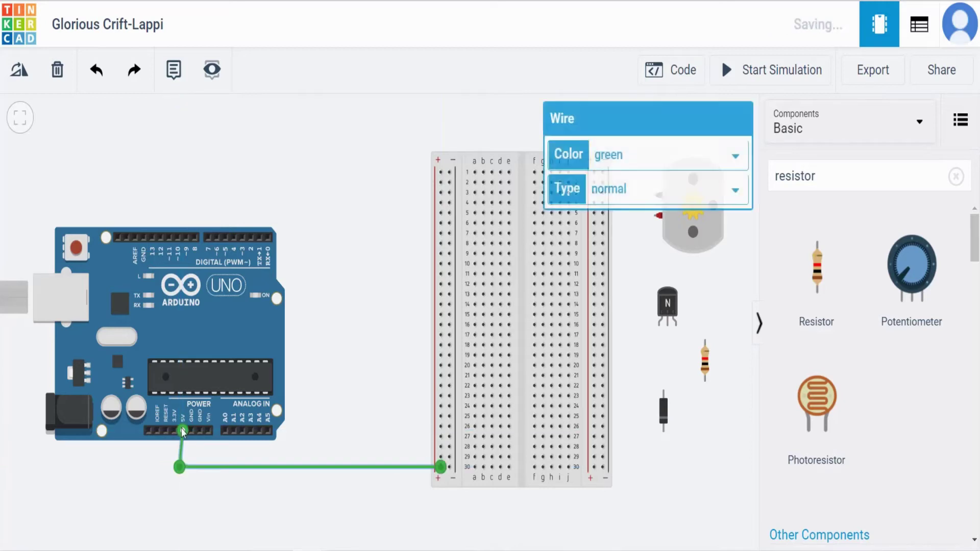
pyautogui.click(634, 175)
pyautogui.click(611, 198)
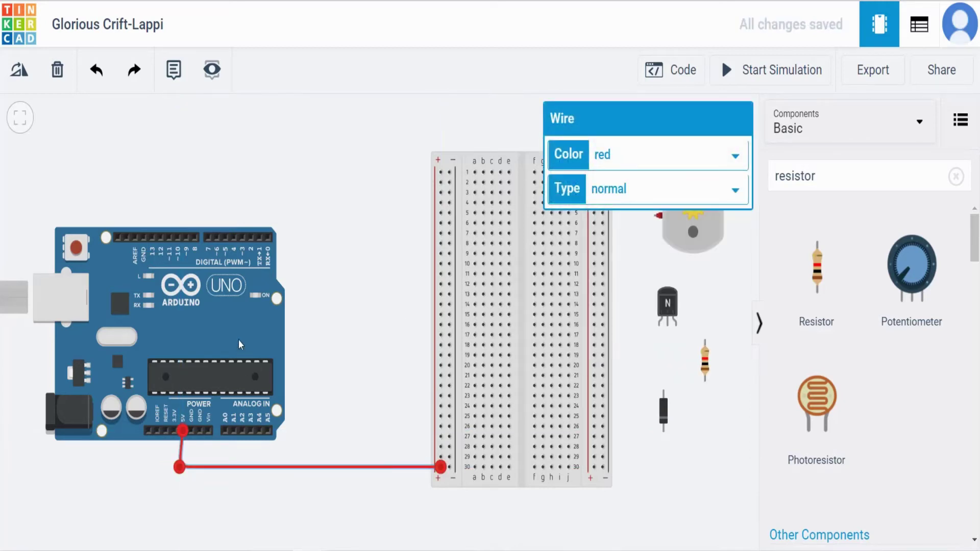
# Run a black wire from the breadboard's − rail to an Arduino GND pin.
pyautogui.moveTo(238, 339); pyautogui.dragTo(236, 338)
pyautogui.click(449, 457)
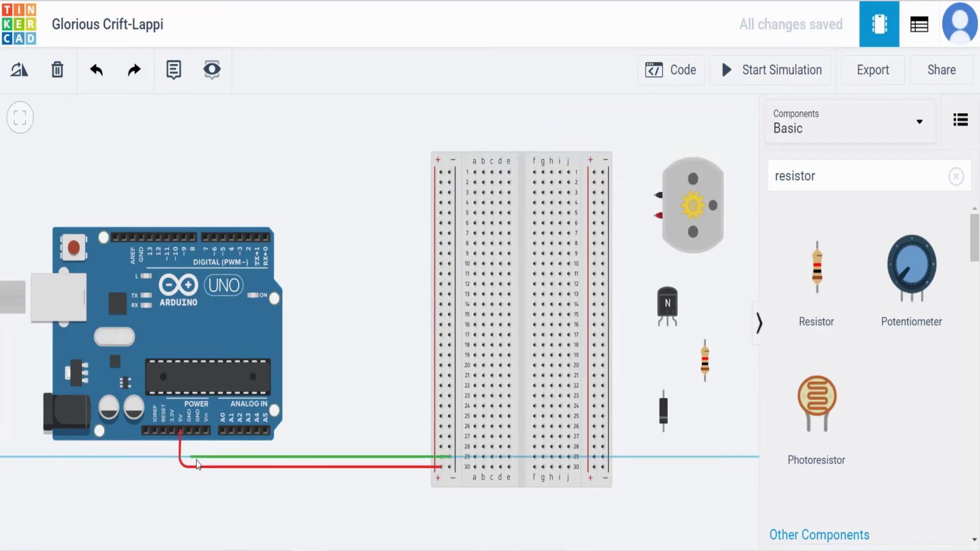
pyautogui.click(196, 456)
pyautogui.click(197, 431)
pyautogui.click(641, 161)
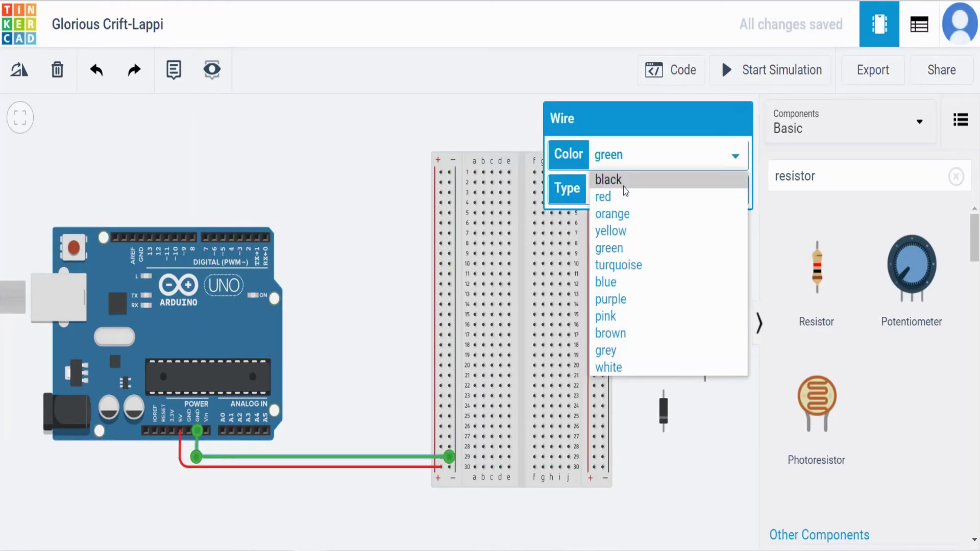
pyautogui.click(624, 190)
pyautogui.click(363, 336)
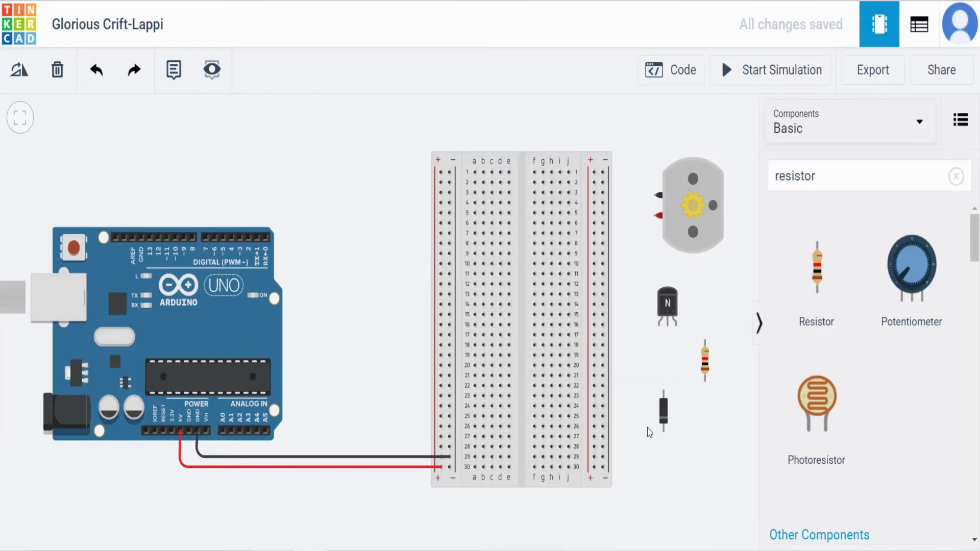
# Place the diode on the breadboard and wire the motor to e5 in black and e9 in red.
pyautogui.moveTo(666, 419); pyautogui.dragTo(496, 239)
pyautogui.moveTo(676, 219); pyautogui.dragTo(661, 237)
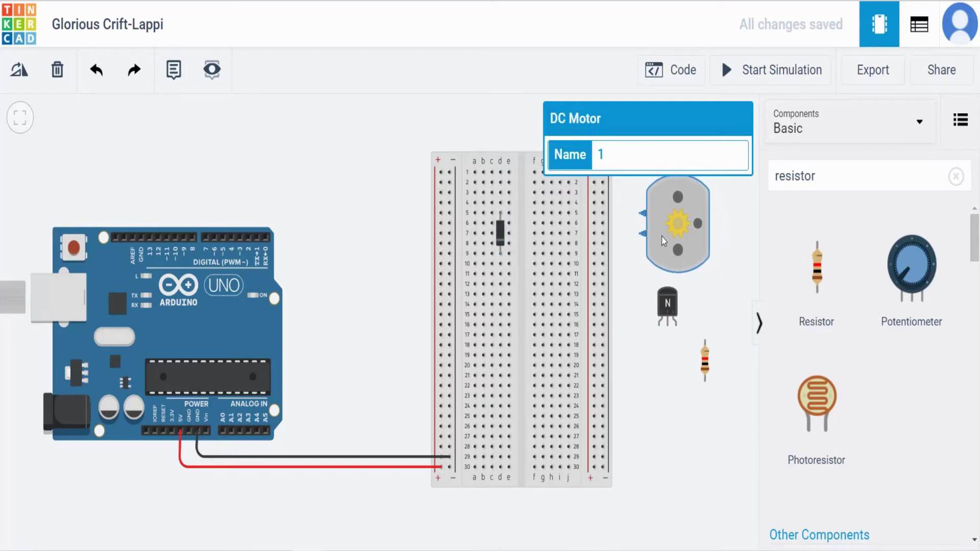
pyautogui.click(629, 193)
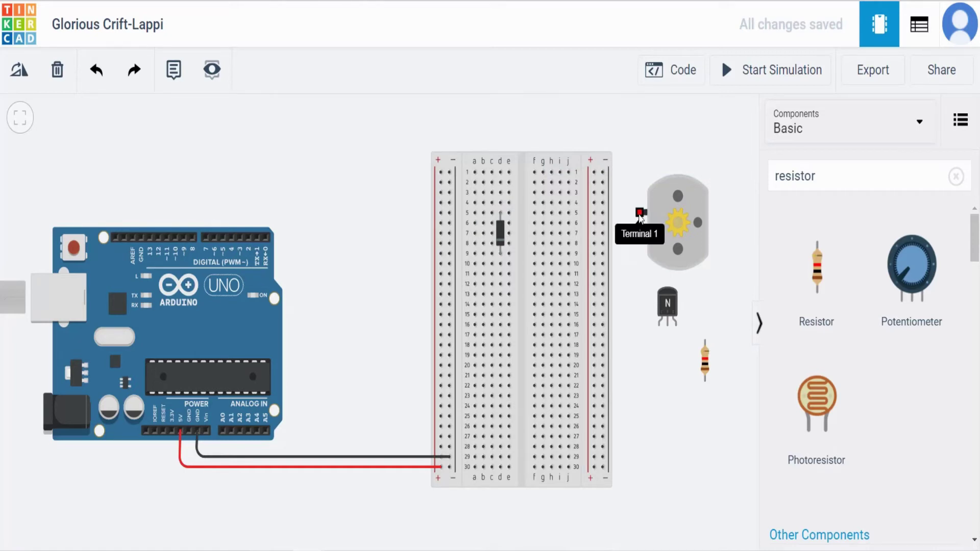
pyautogui.click(639, 214)
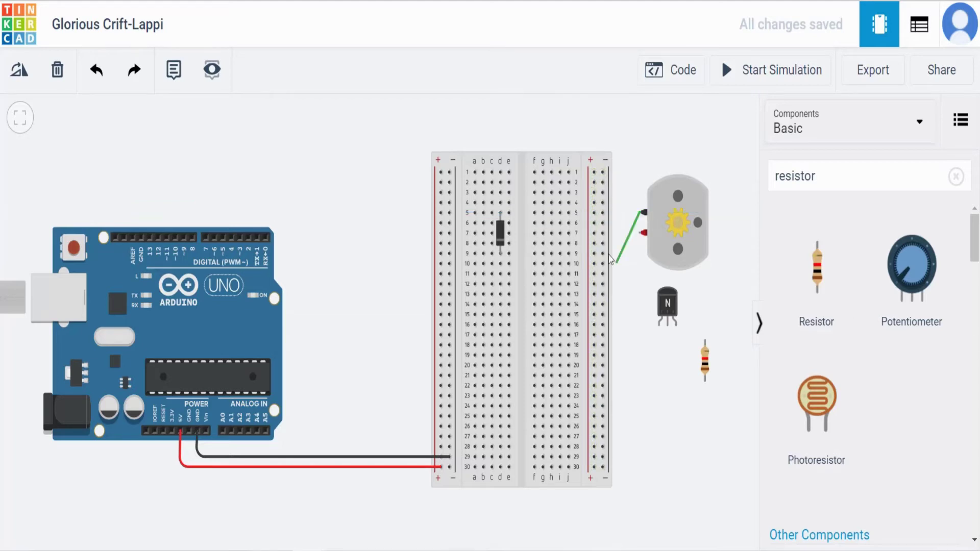
pyautogui.click(509, 213)
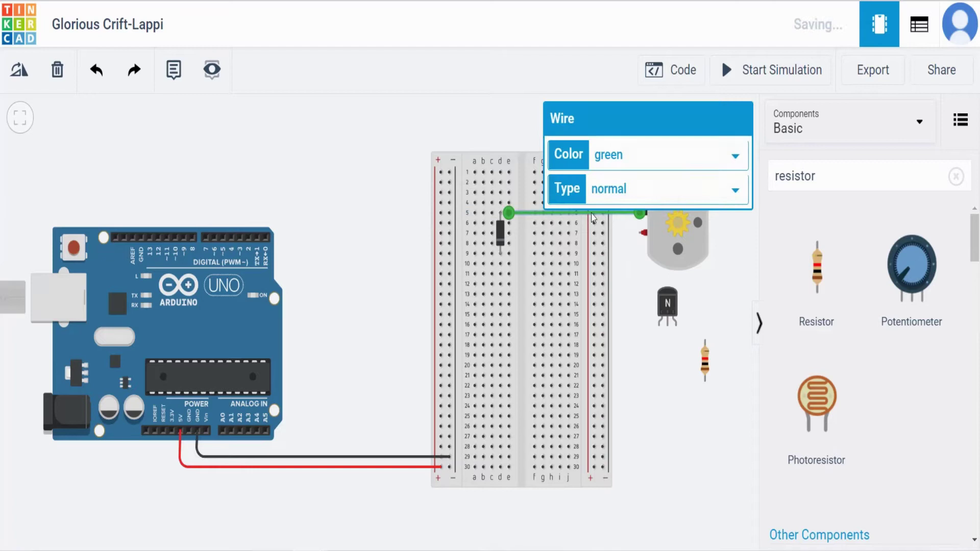
pyautogui.click(638, 158)
pyautogui.click(634, 180)
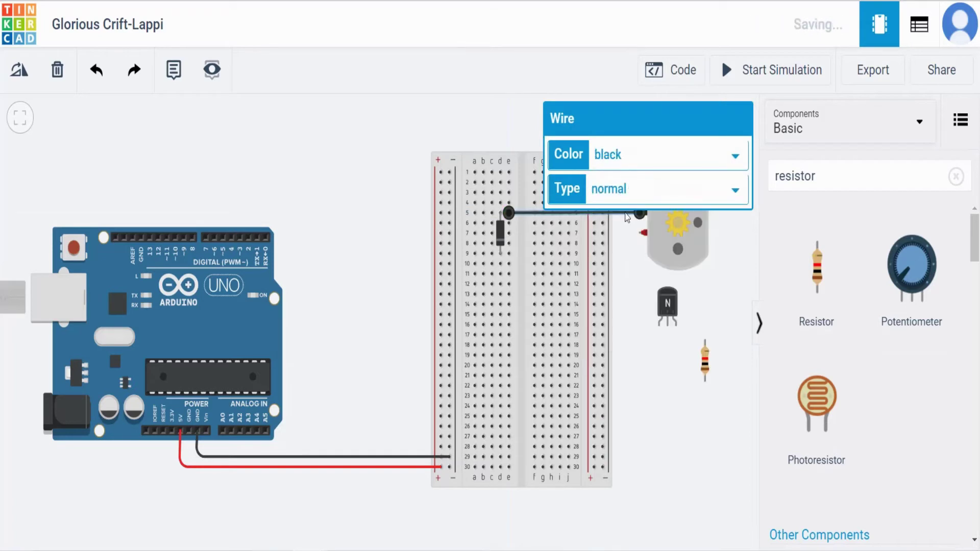
pyautogui.click(640, 235)
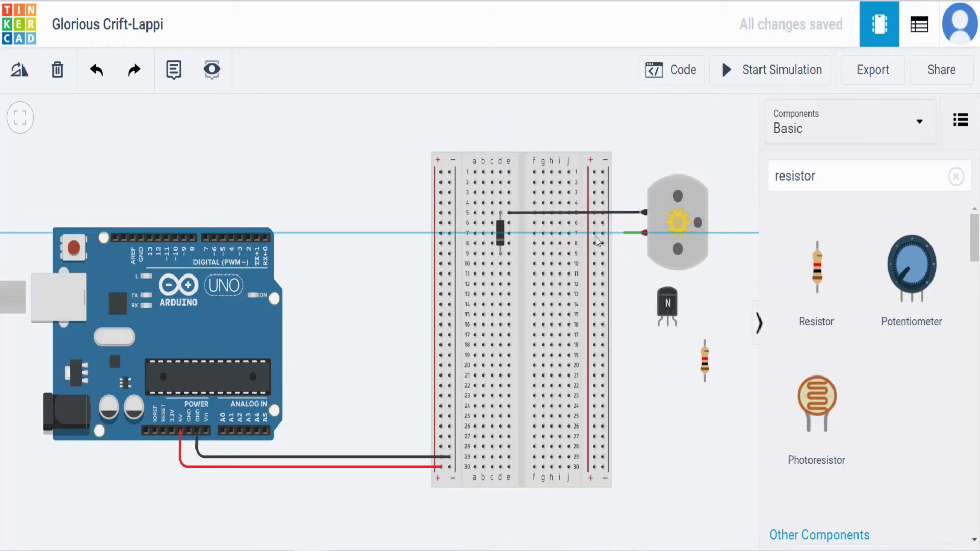
pyautogui.click(509, 253)
pyautogui.click(632, 160)
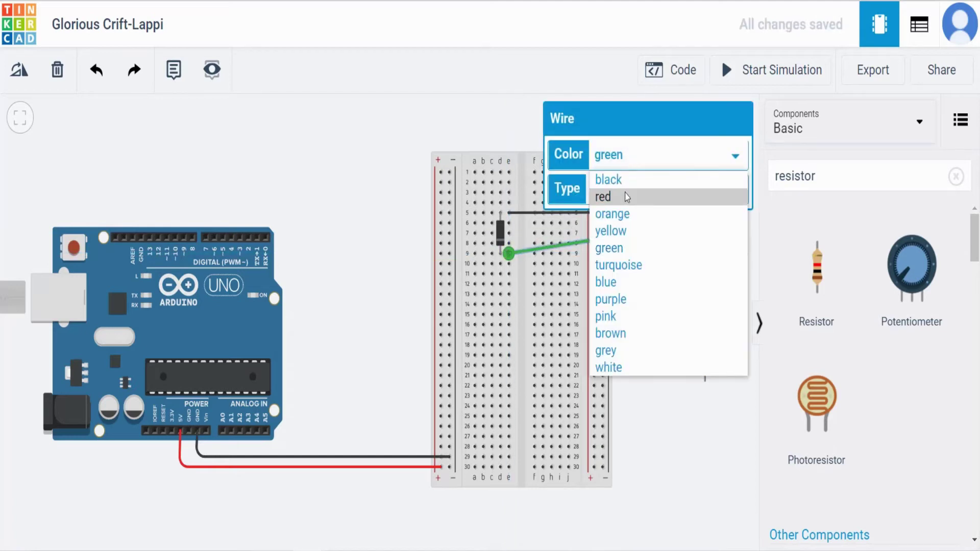
pyautogui.click(625, 194)
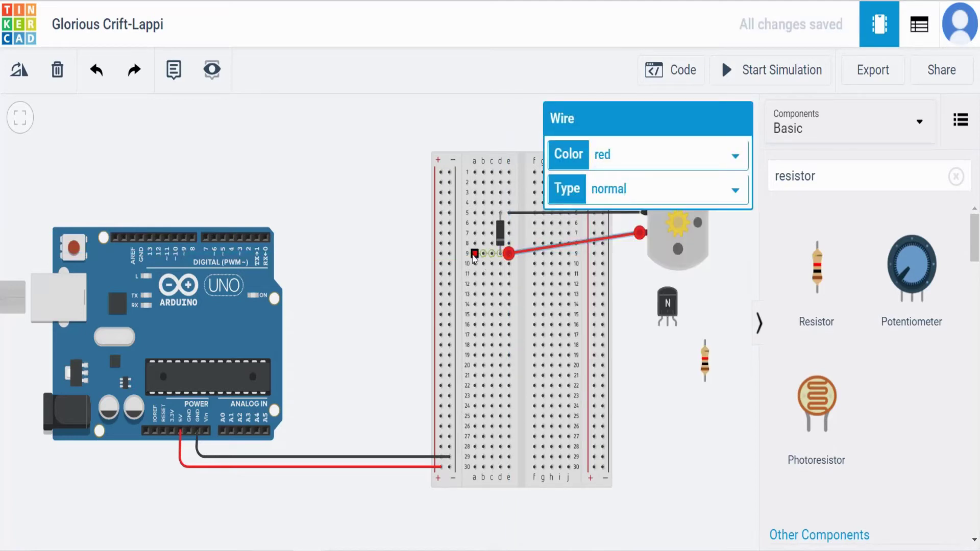
# Add a red wire from hole a9 to the + rail and place the NPN transistor on the breadboard.
pyautogui.click(474, 255)
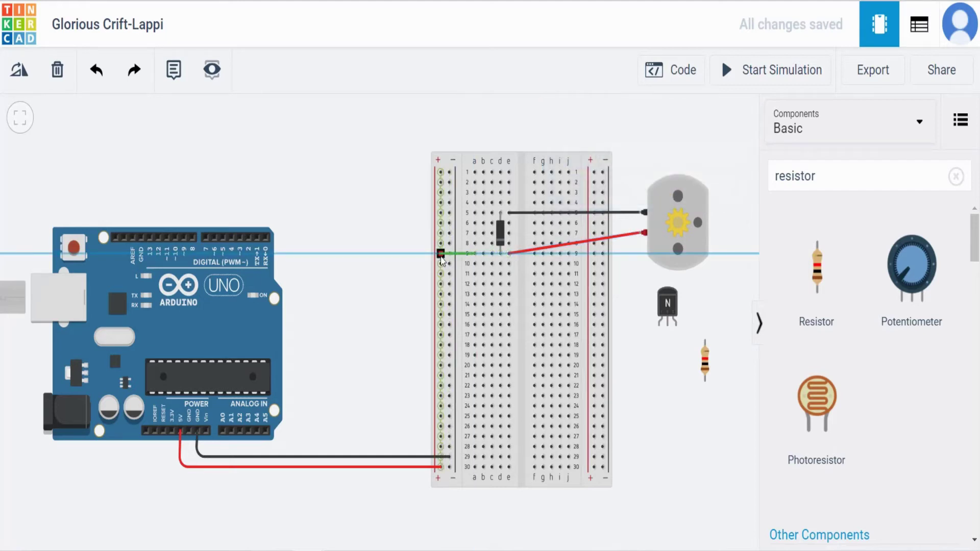
pyautogui.click(441, 255)
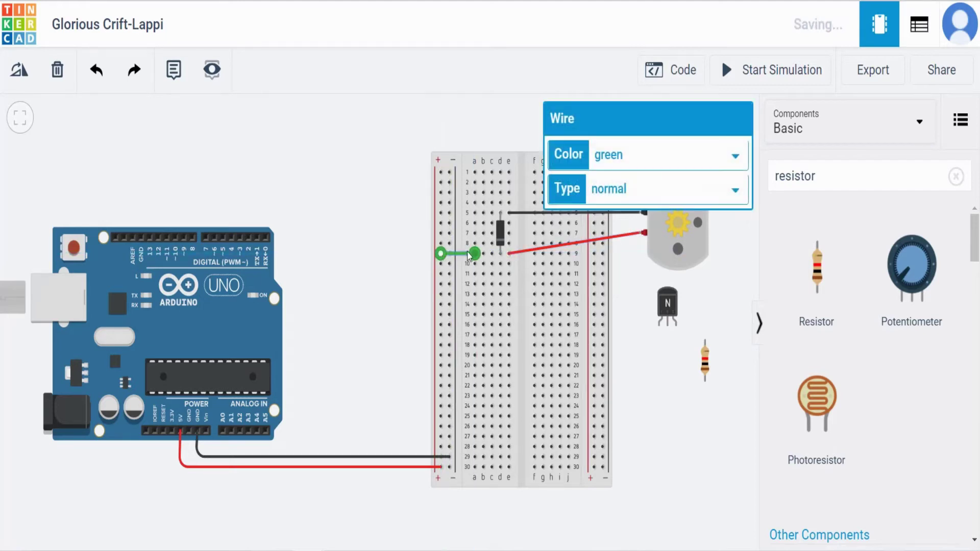
pyautogui.click(633, 155)
pyautogui.click(614, 200)
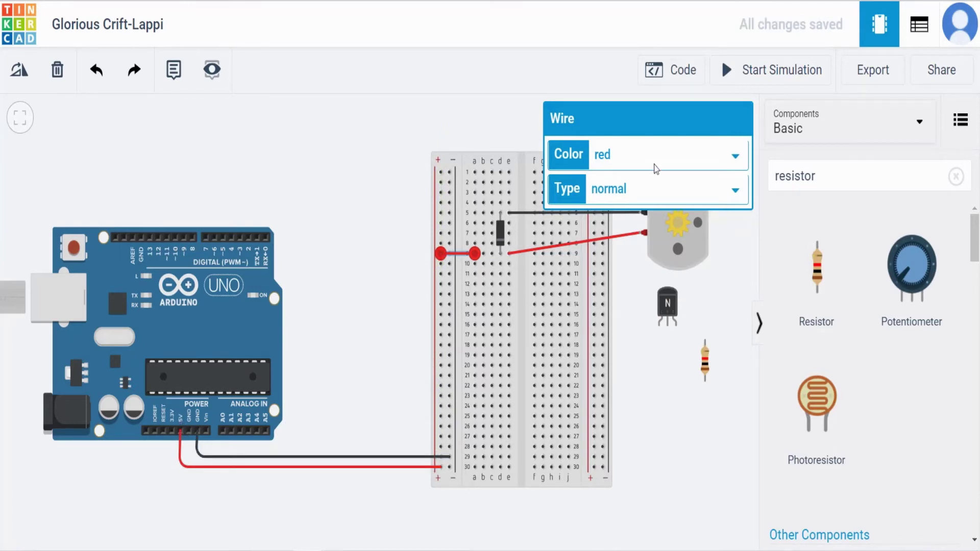
pyautogui.click(682, 334)
pyautogui.moveTo(670, 306); pyautogui.dragTo(458, 187)
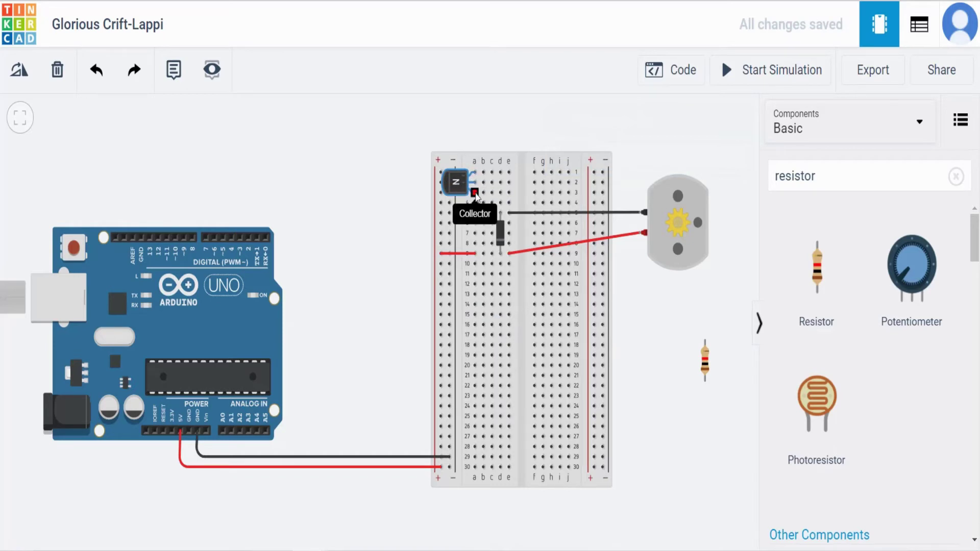
# Connect the transistor's collector row b3 to b5 with a black wire.
pyautogui.click(483, 192)
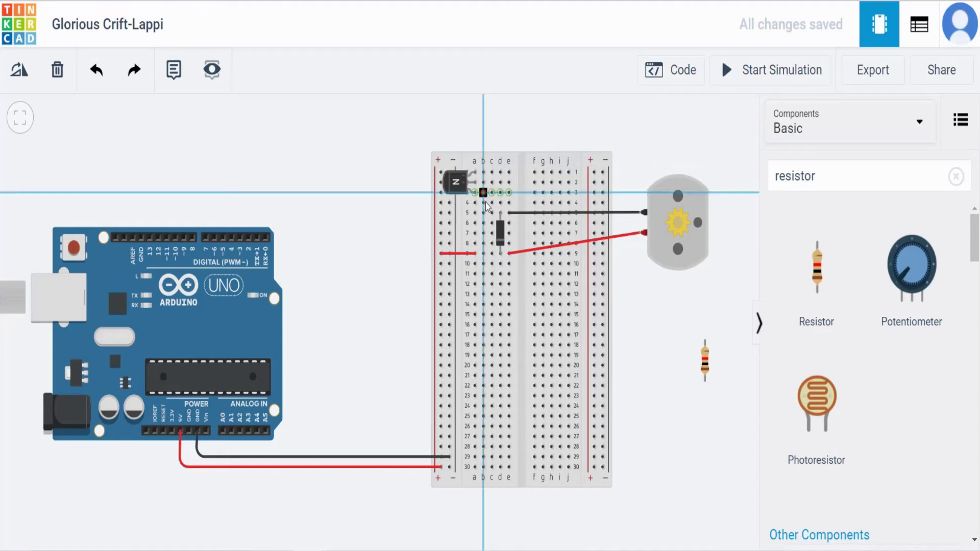
pyautogui.click(483, 213)
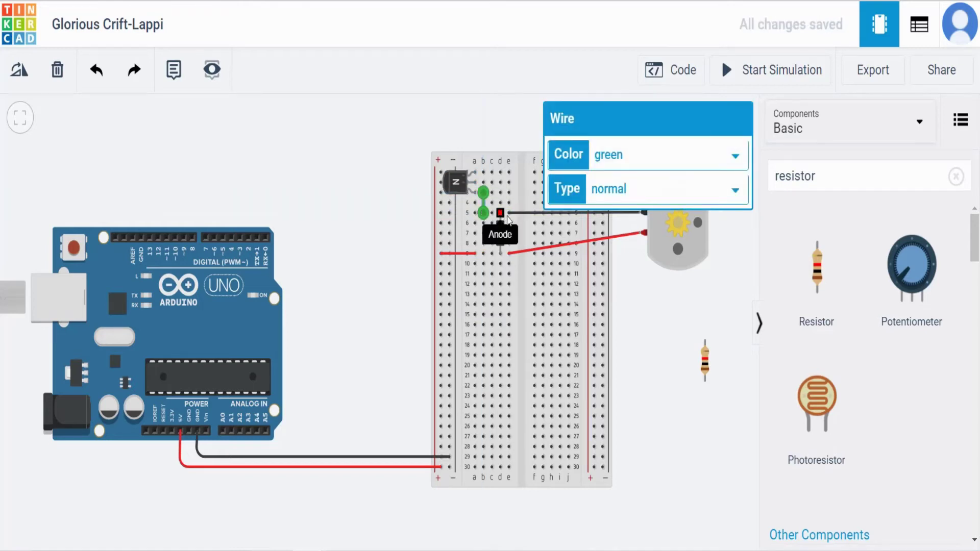
pyautogui.click(607, 161)
pyautogui.click(610, 179)
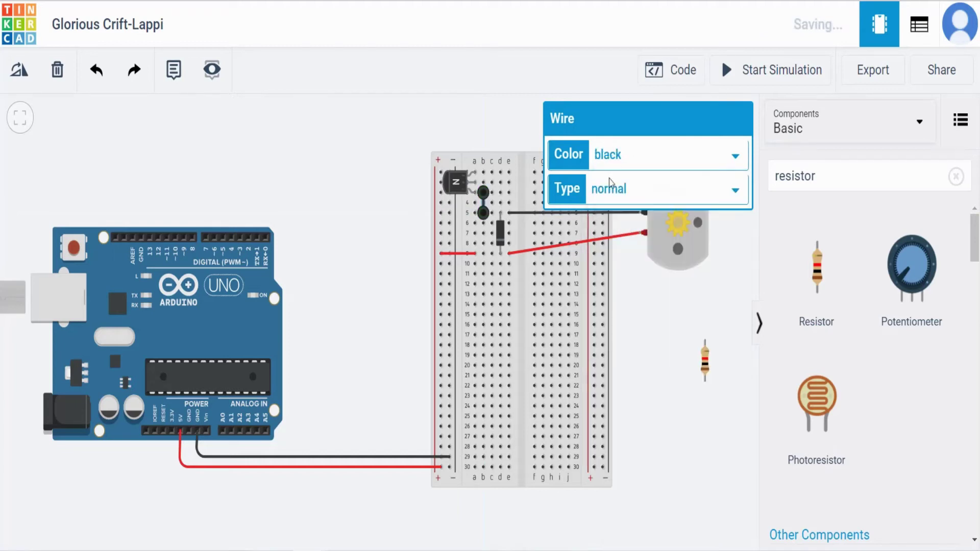
# Loop a black wire from the emitter row b1 over the breadboard top to the − rail.
pyautogui.click(483, 173)
pyautogui.click(484, 137)
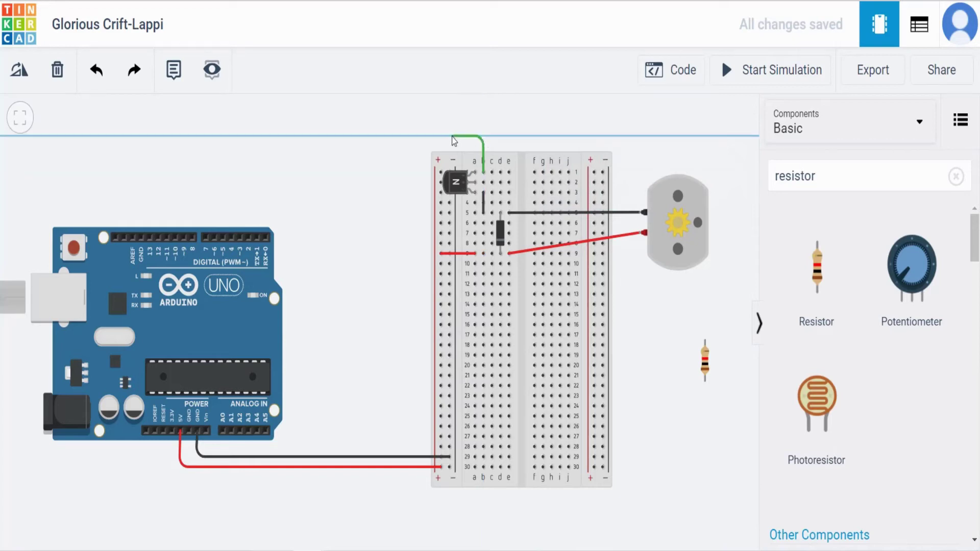
pyautogui.click(416, 137)
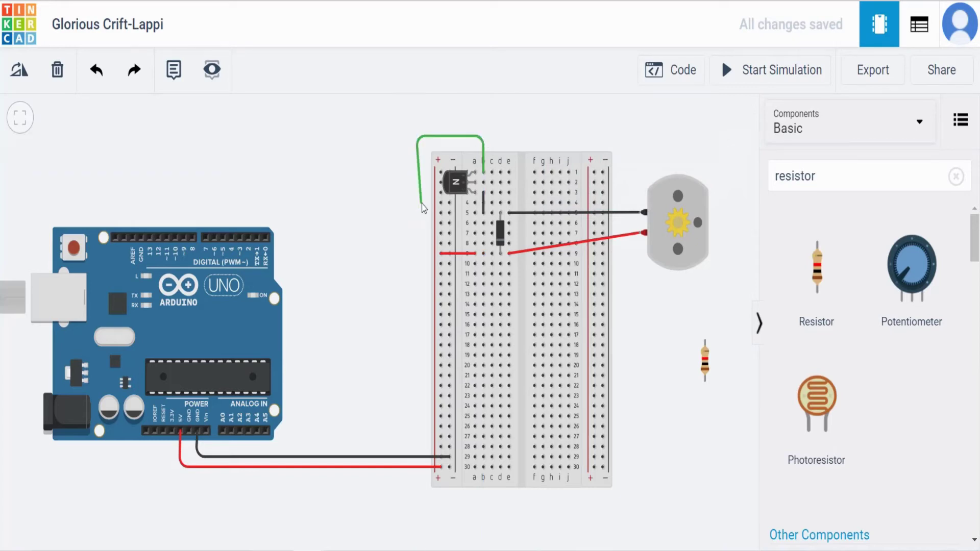
pyautogui.click(419, 213)
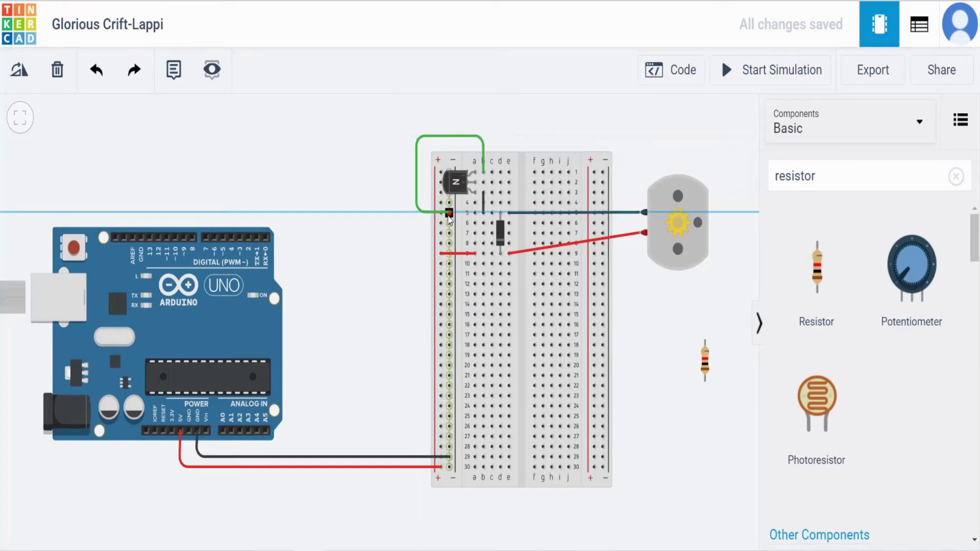
pyautogui.click(448, 215)
pyautogui.click(644, 154)
pyautogui.click(622, 179)
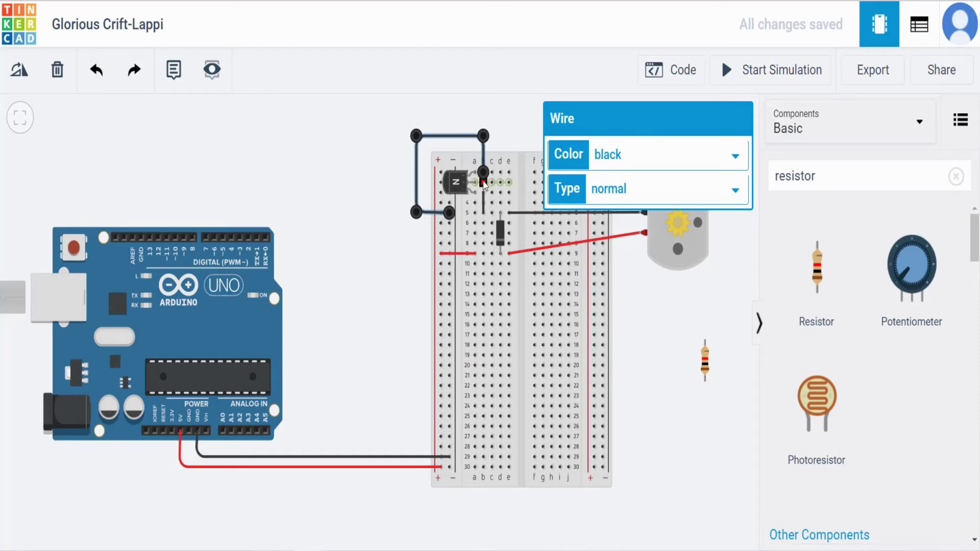
pyautogui.click(505, 140)
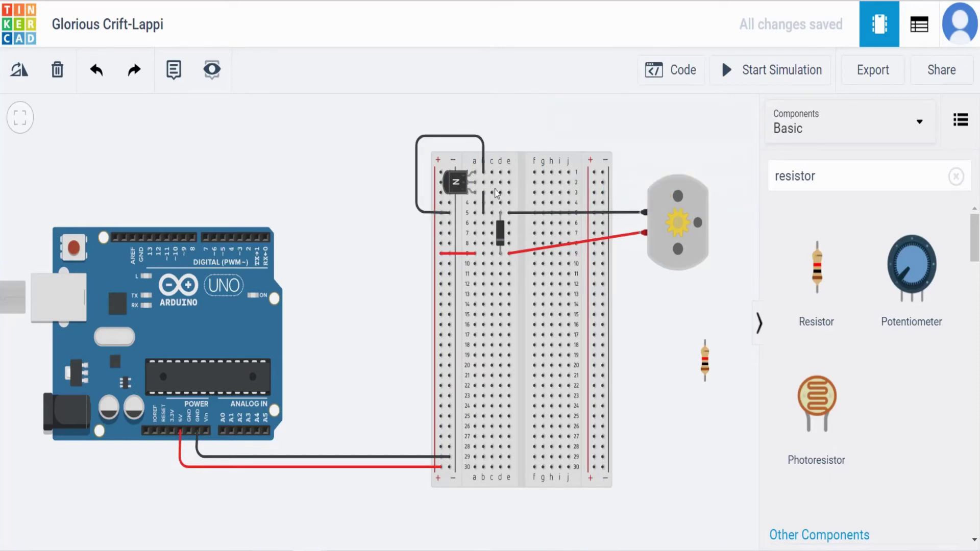
# Rotate the resistor horizontal and place it on row 2 across the breadboard gap.
pyautogui.moveTo(705, 349); pyautogui.dragTo(649, 320)
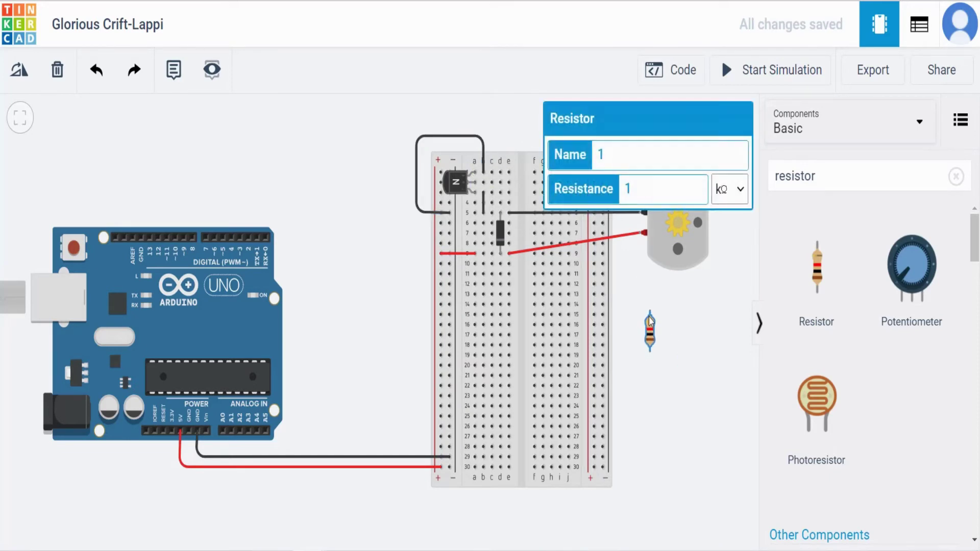
pyautogui.press('r')
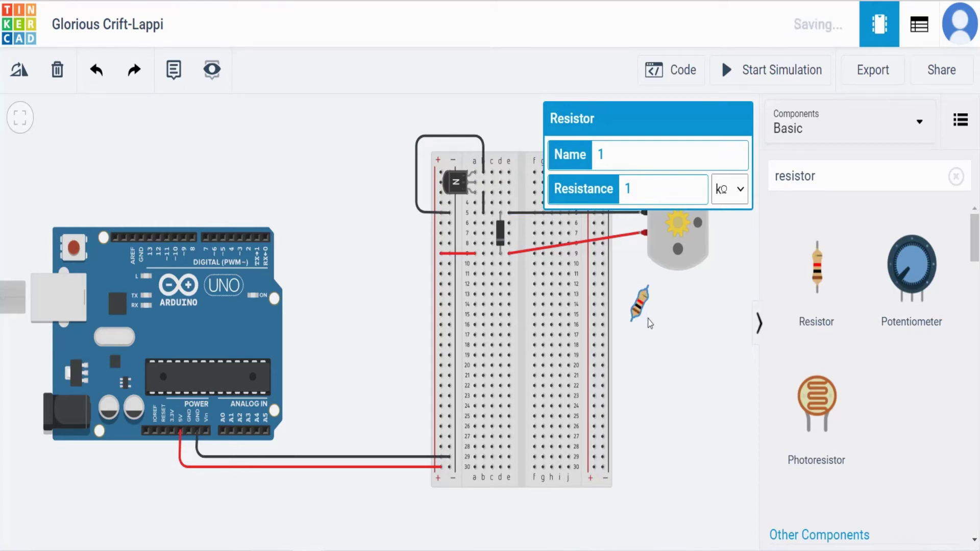
pyautogui.press('r')
pyautogui.press('r')
pyautogui.moveTo(641, 306); pyautogui.dragTo(525, 184)
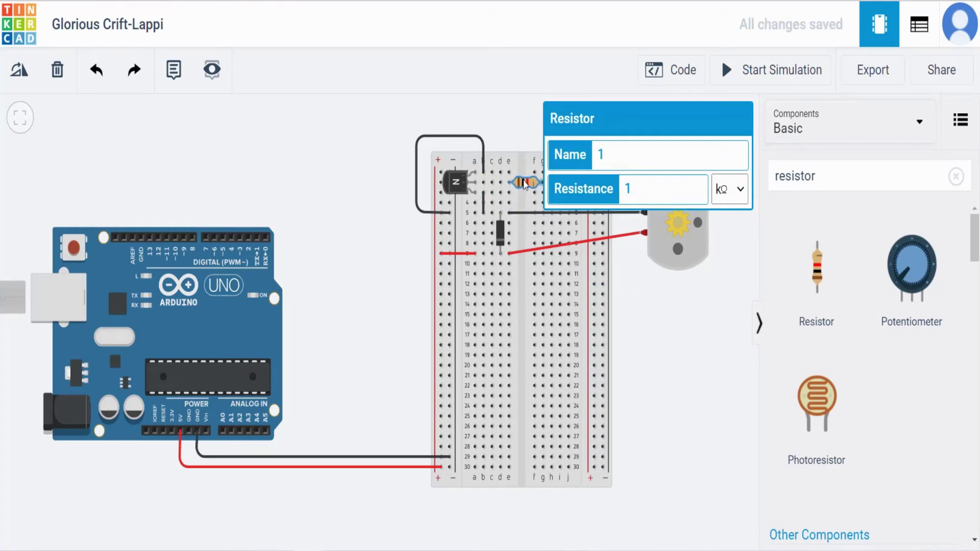
pyautogui.moveTo(498, 122); pyautogui.dragTo(488, 147)
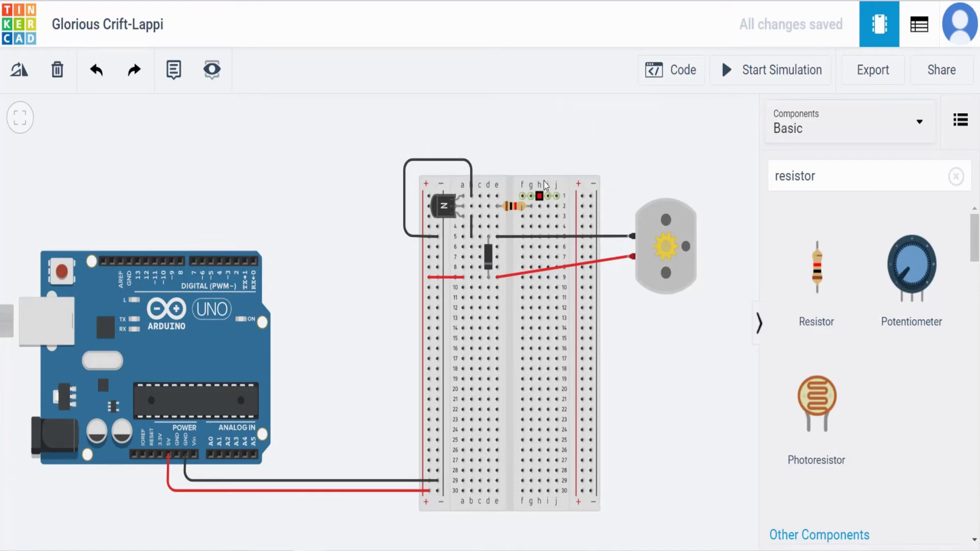
# Route a wire from the resistor's far end over the breadboard to Arduino pin 13.
pyautogui.click(539, 207)
pyautogui.click(539, 132)
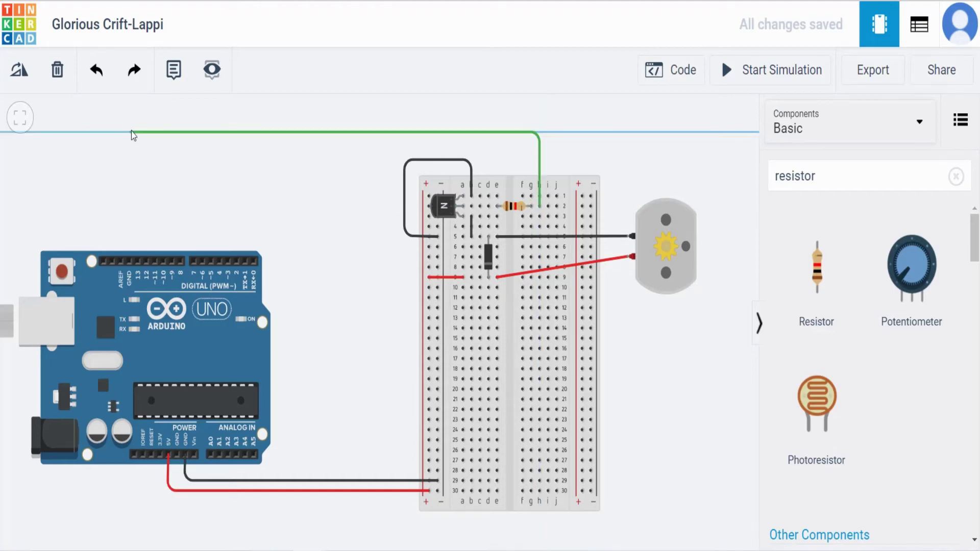
pyautogui.click(135, 132)
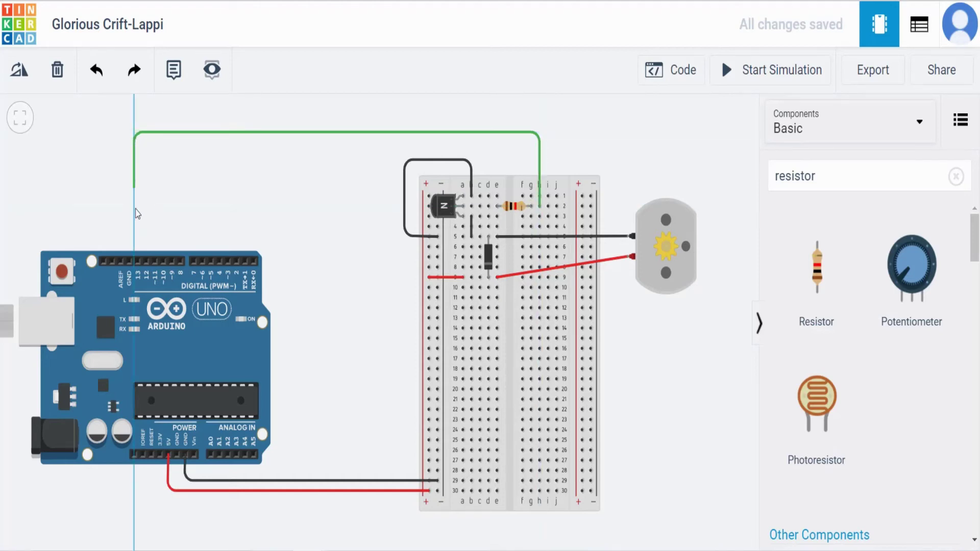
pyautogui.click(137, 259)
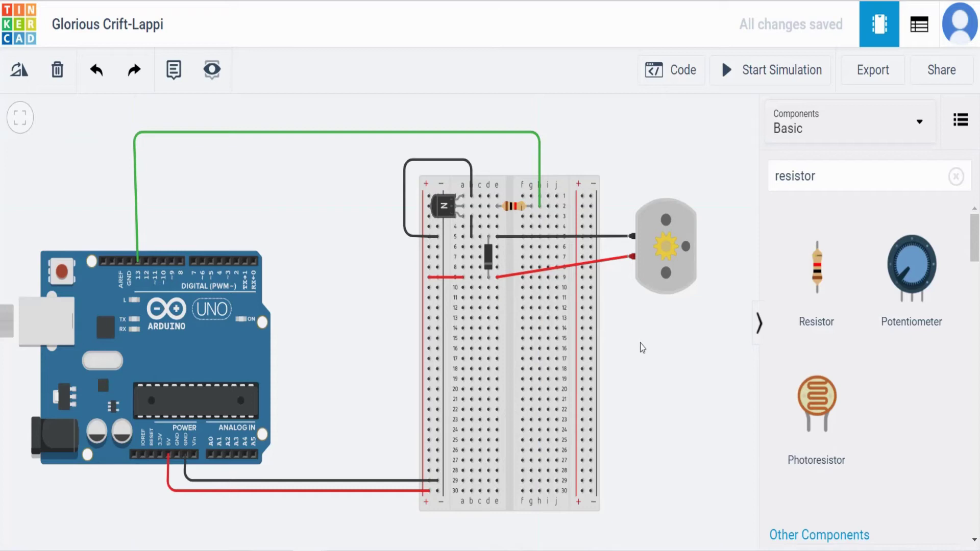
# Switch the Arduino code editor from Blocks to Text.
pyautogui.click(678, 69)
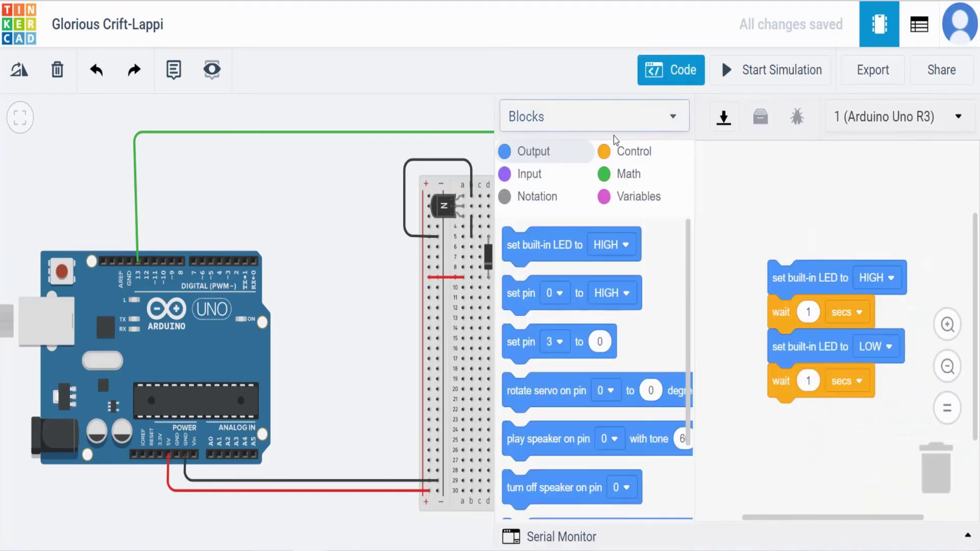
pyautogui.click(634, 121)
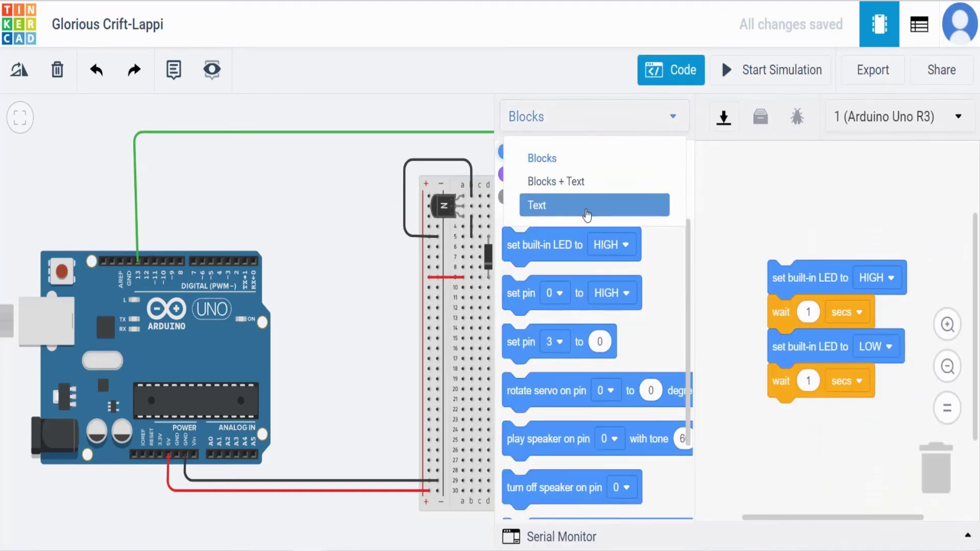
pyautogui.click(586, 214)
pyautogui.click(483, 197)
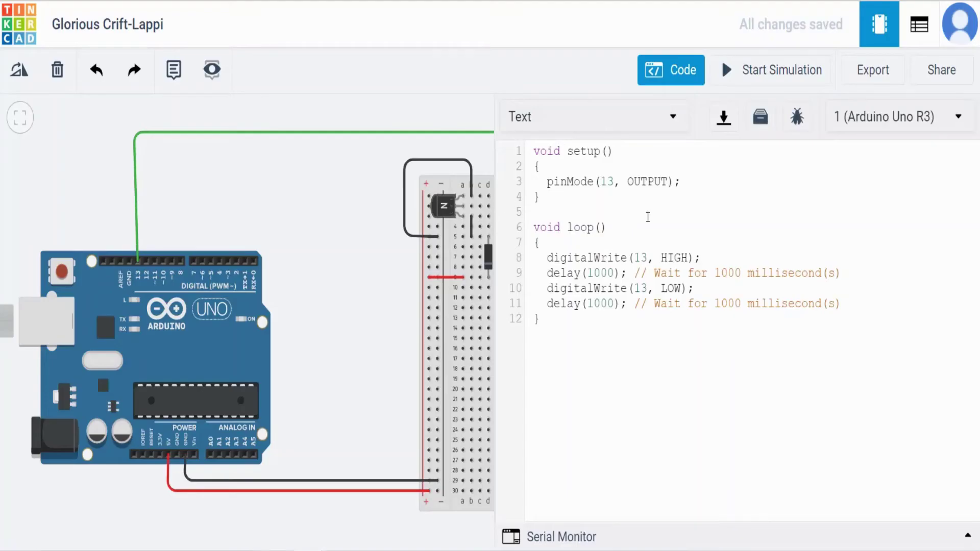
# Review the code toggling pin 13 HIGH and LOW every 1000 ms, then run and stop the simulation.
pyautogui.moveTo(613, 182); pyautogui.dragTo(599, 190)
pyautogui.moveTo(562, 259); pyautogui.dragTo(680, 258)
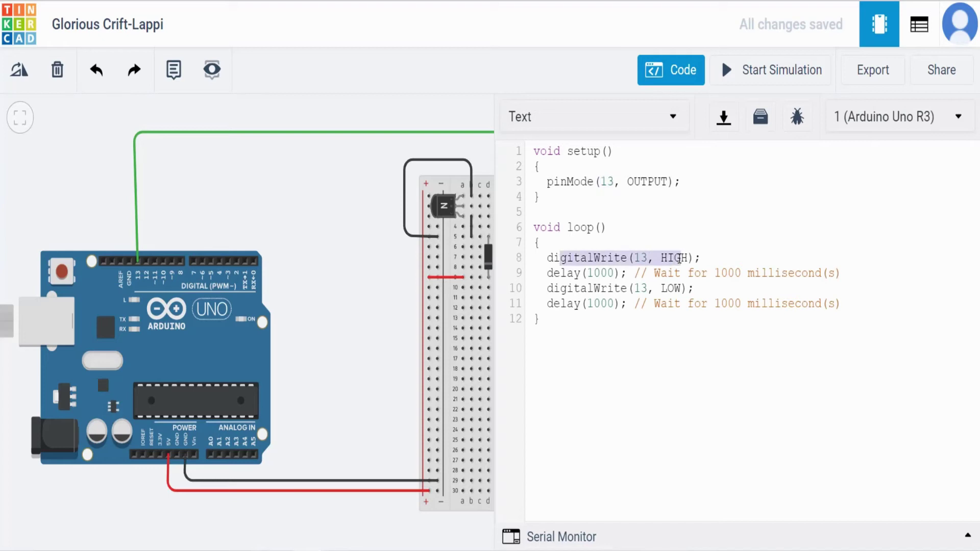
pyautogui.moveTo(603, 290); pyautogui.dragTo(673, 287)
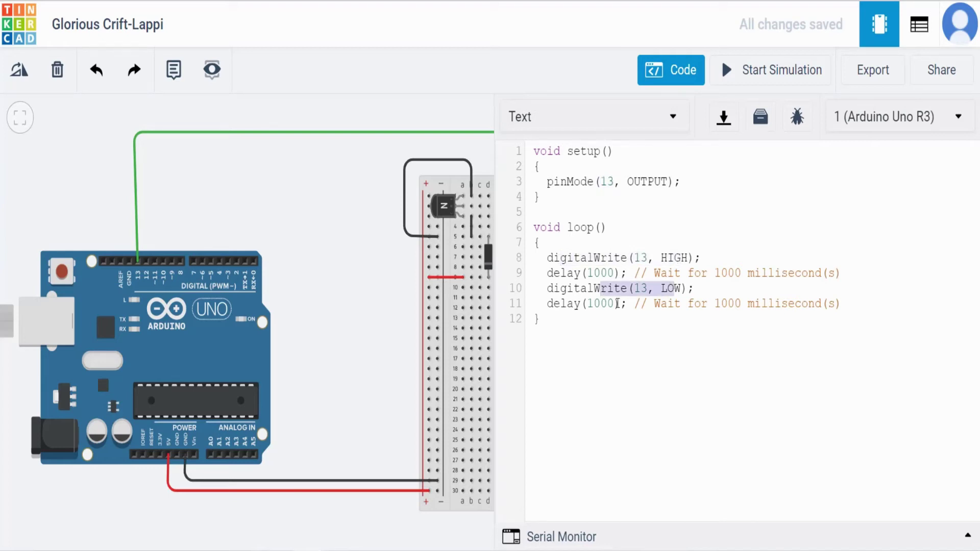
pyautogui.click(602, 273)
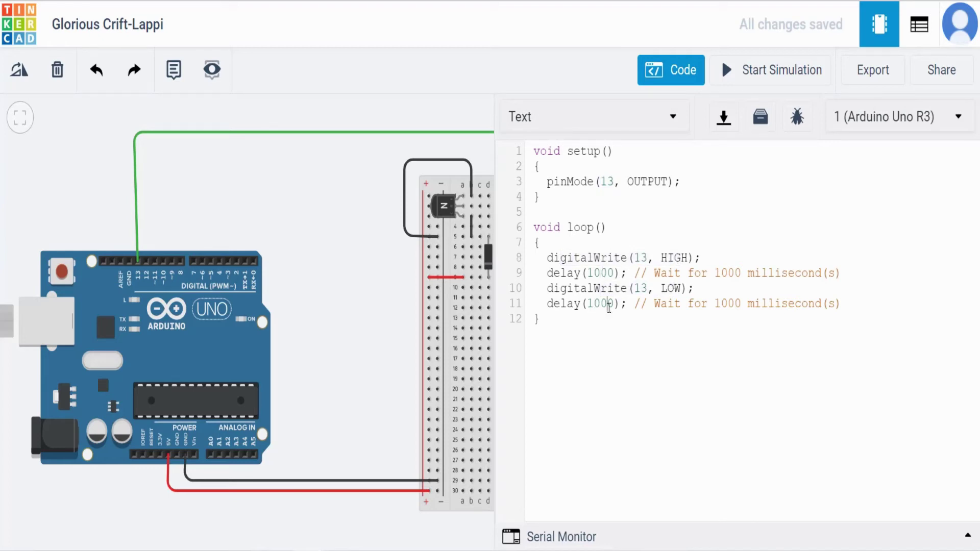
pyautogui.doubleClick(595, 273)
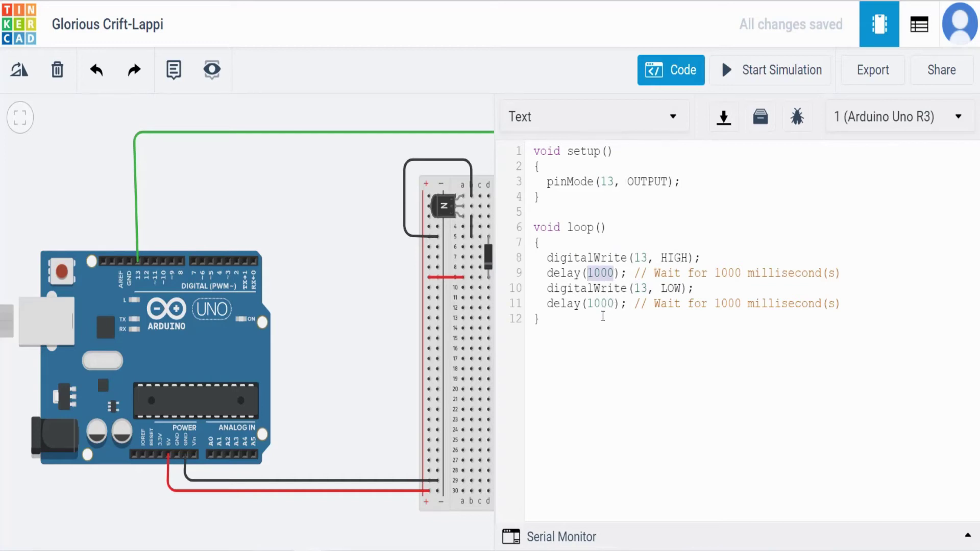
pyautogui.click(634, 316)
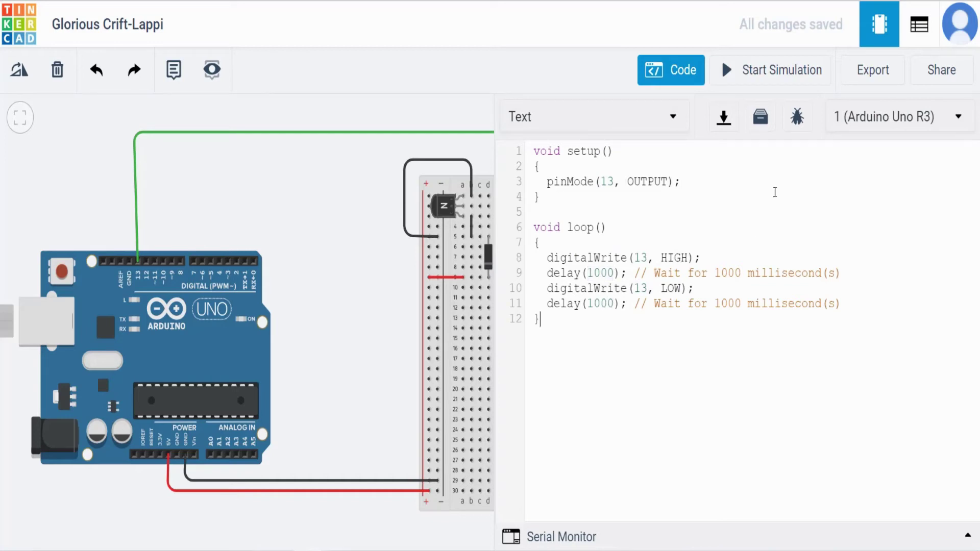
pyautogui.click(777, 72)
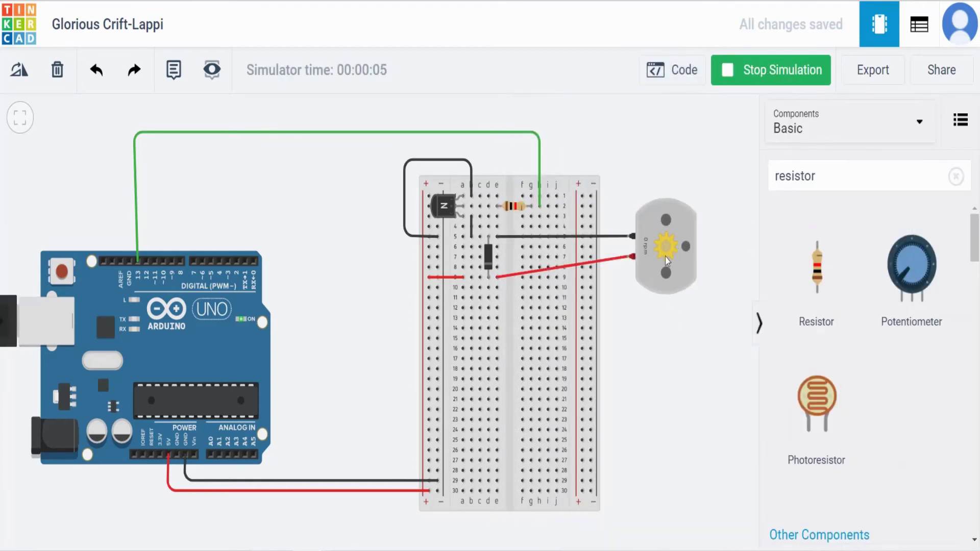
pyautogui.click(782, 70)
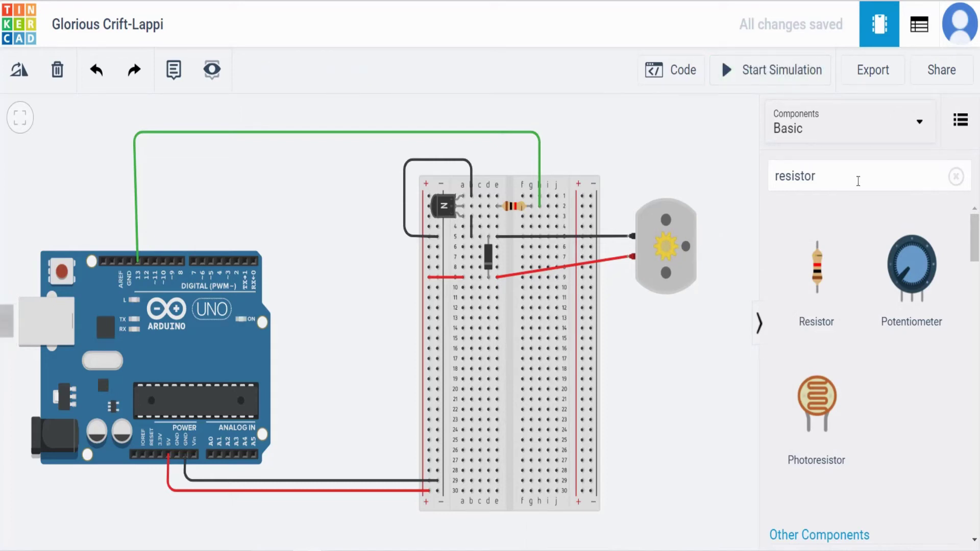
# Search 'dc mo' and place a rotated DC motor left of the breadboard.
pyautogui.click(955, 176)
pyautogui.write('dc')
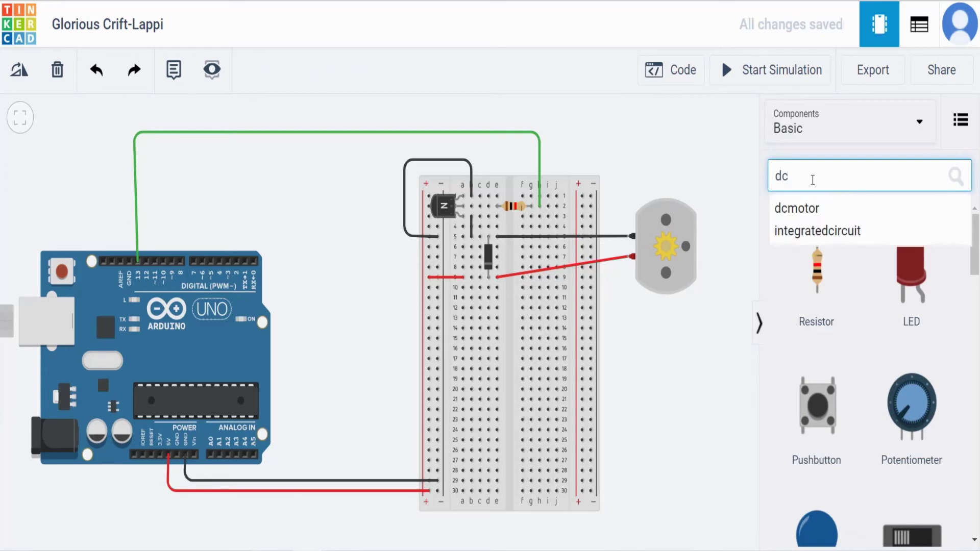
pyautogui.write(' mo')
pyautogui.moveTo(817, 268); pyautogui.dragTo(340, 266)
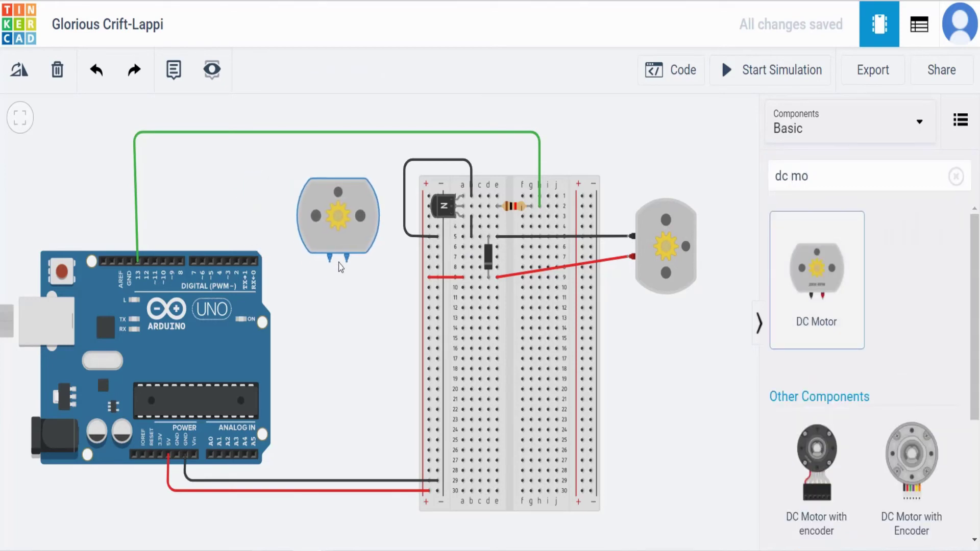
pyautogui.press('r')
pyautogui.press('r')
pyautogui.press('r')
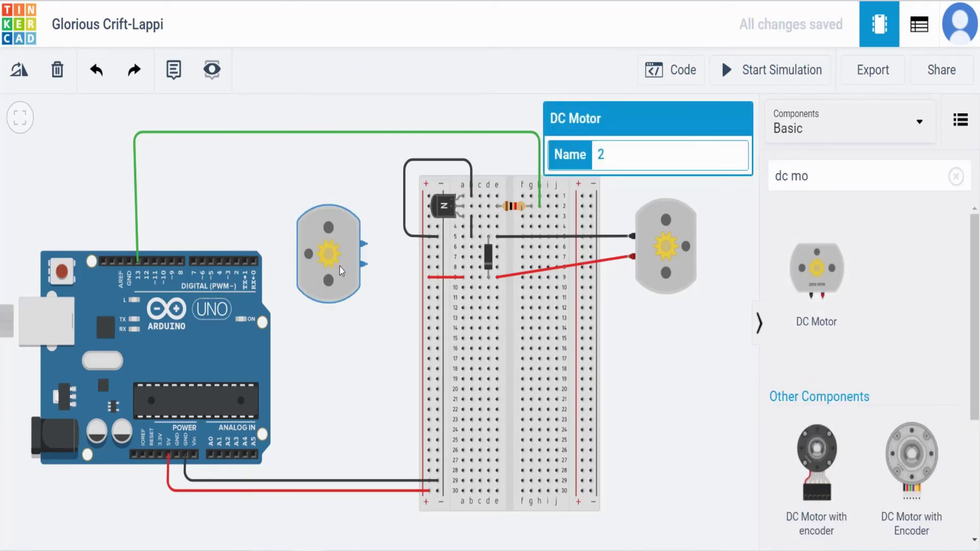
pyautogui.moveTo(350, 265); pyautogui.dragTo(344, 258)
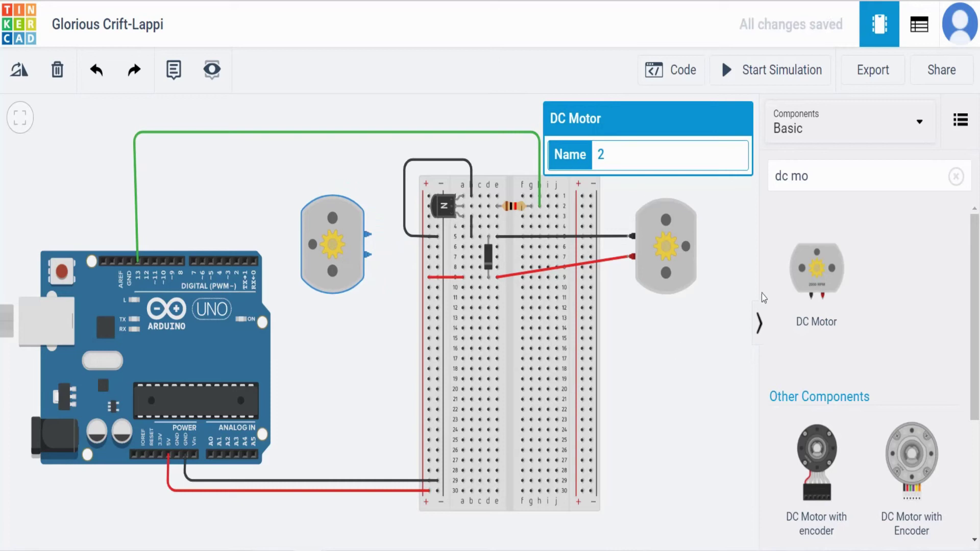
# Add two more rotated DC motors, one at lower left and one at lower right.
pyautogui.moveTo(811, 281); pyautogui.dragTo(678, 469)
pyautogui.moveTo(825, 312); pyautogui.dragTo(347, 423)
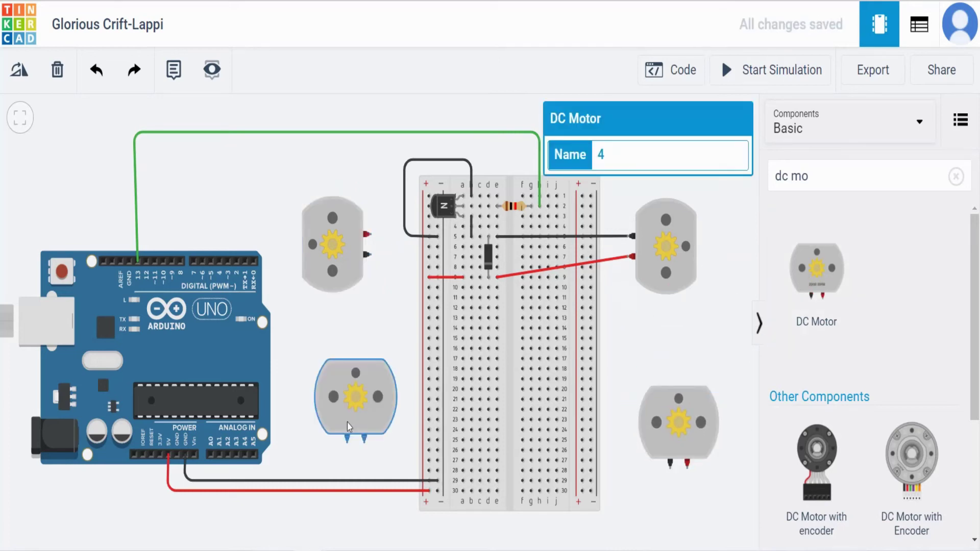
pyautogui.press('r')
pyautogui.press('r')
pyautogui.press('r')
pyautogui.press('r')
pyautogui.press('r')
pyautogui.press('r')
pyautogui.press('r')
pyautogui.press('r')
pyautogui.press('r')
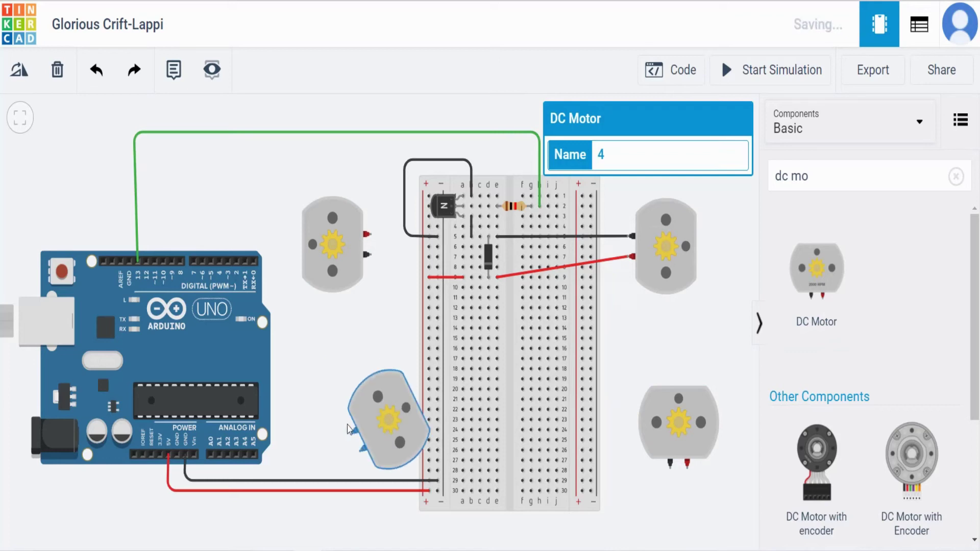
pyautogui.moveTo(359, 421); pyautogui.dragTo(360, 411)
pyautogui.click(691, 444)
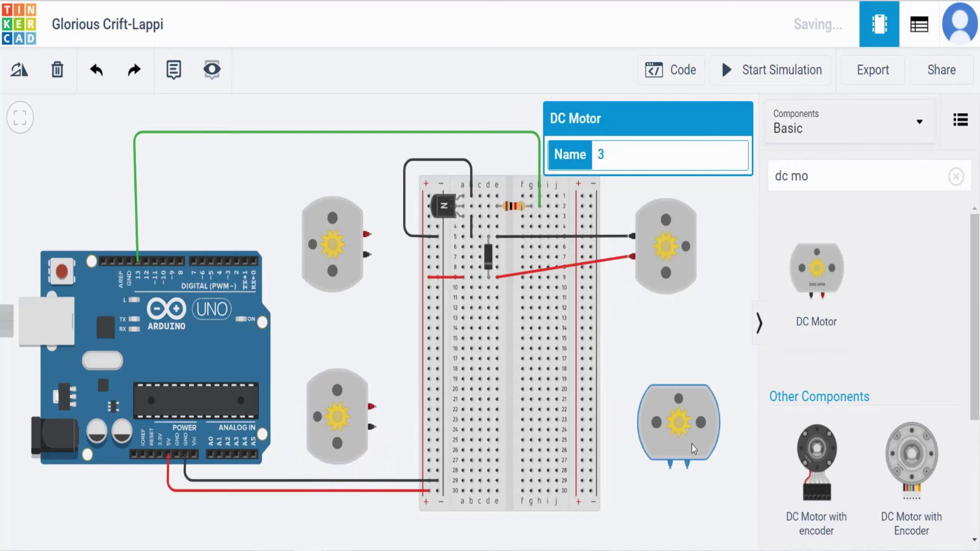
pyautogui.press('r')
pyautogui.press('r')
pyautogui.press('r')
pyautogui.moveTo(693, 462); pyautogui.dragTo(654, 419)
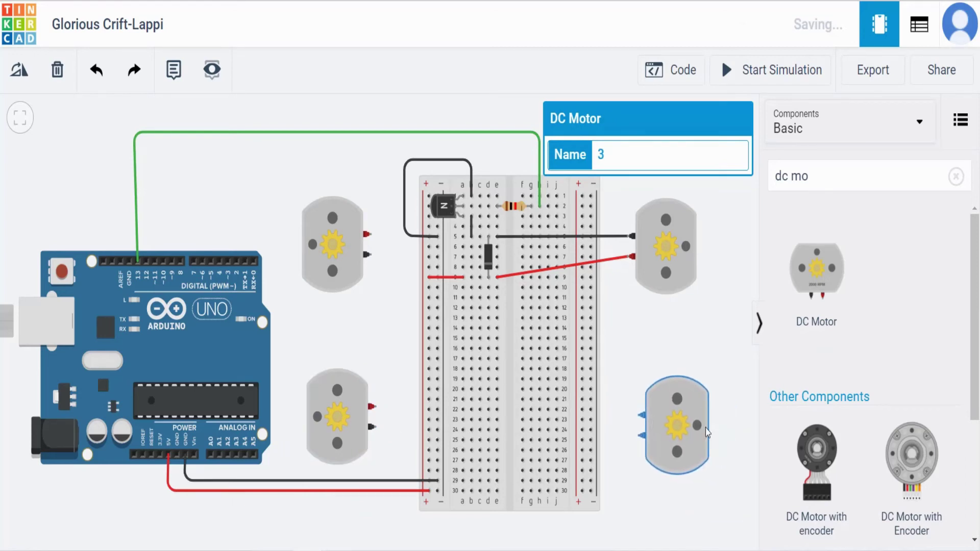
pyautogui.click(735, 341)
# Place a second rotated NPN transistor on the lower breadboard around rows 18–20.
pyautogui.click(954, 177)
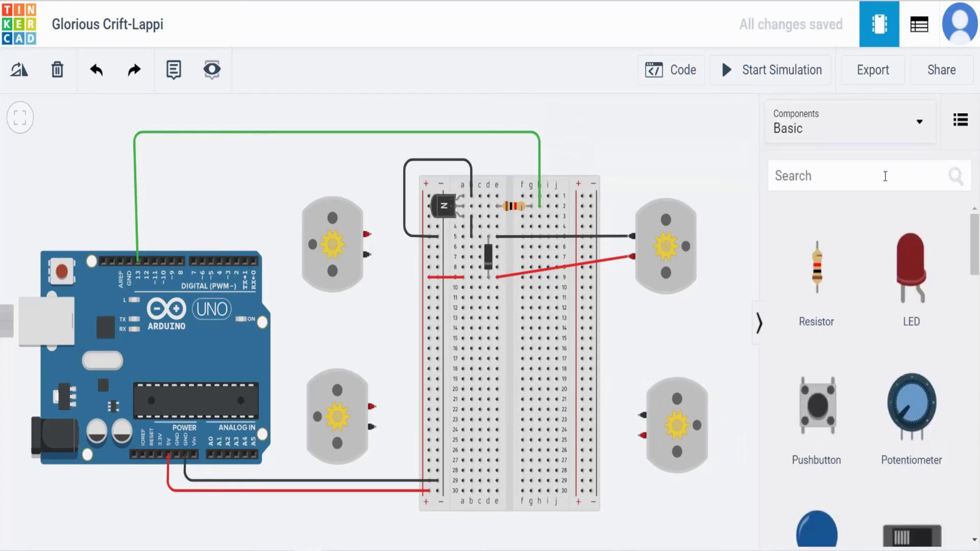
pyautogui.write('npn')
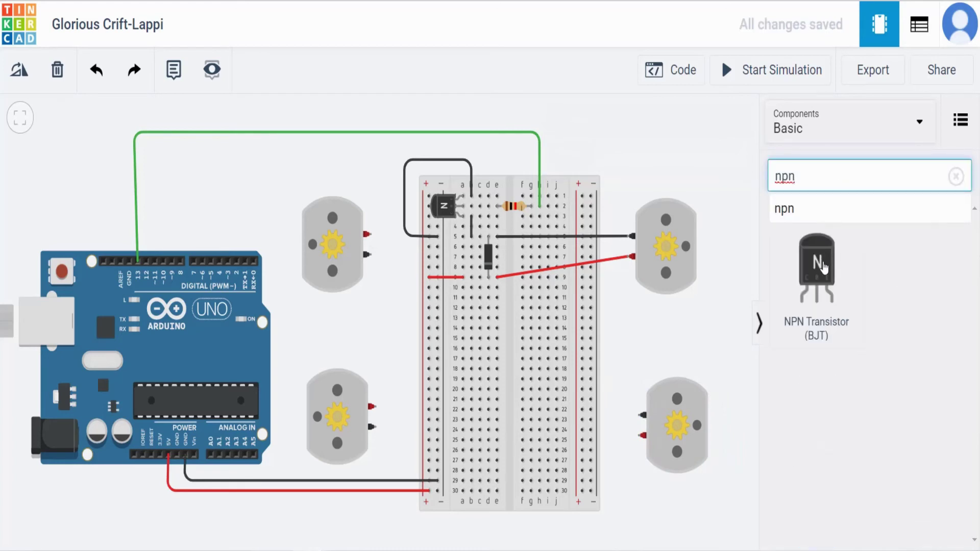
pyautogui.moveTo(822, 267); pyautogui.dragTo(441, 375)
pyautogui.press('r')
# Place a rotated resistor beside the new transistor.
pyautogui.click(955, 176)
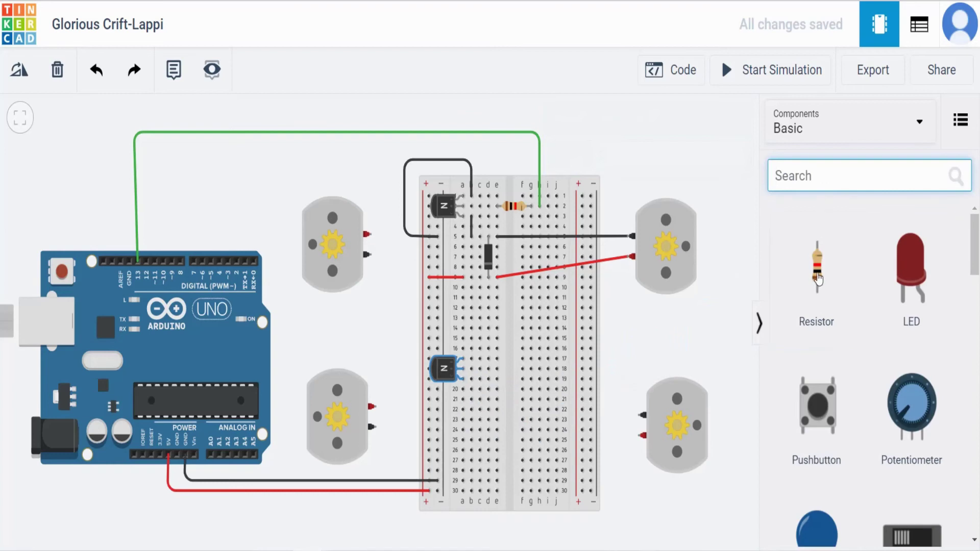
pyautogui.moveTo(817, 278); pyautogui.dragTo(496, 377)
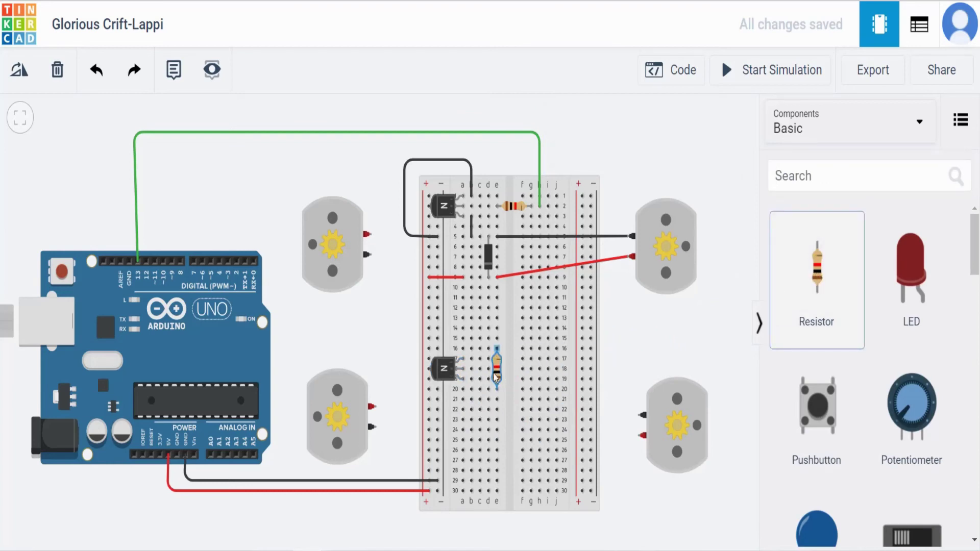
pyautogui.press('r')
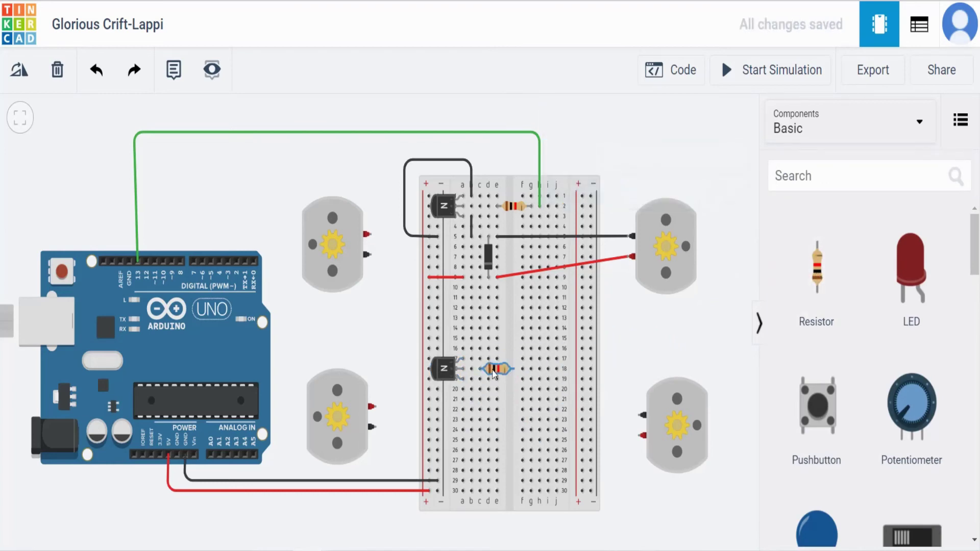
pyautogui.moveTo(499, 375); pyautogui.dragTo(515, 375)
# Search 'dio' and place a diode on the breadboard around rows 21–25.
pyautogui.click(857, 184)
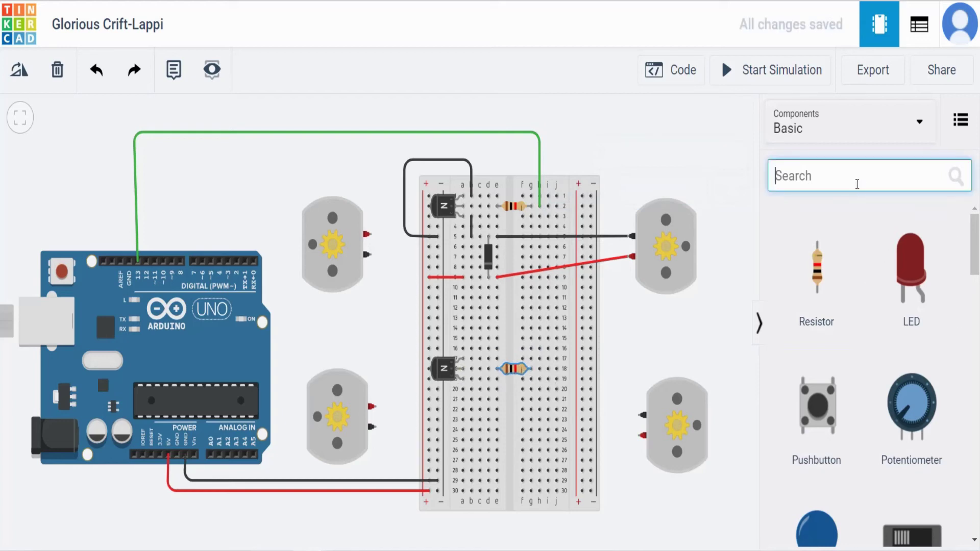
pyautogui.write('dio')
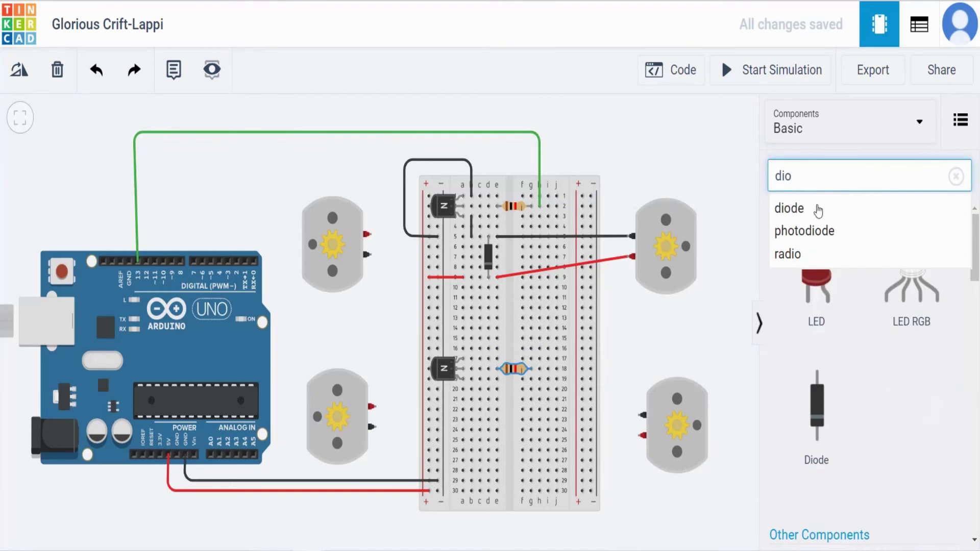
pyautogui.click(813, 210)
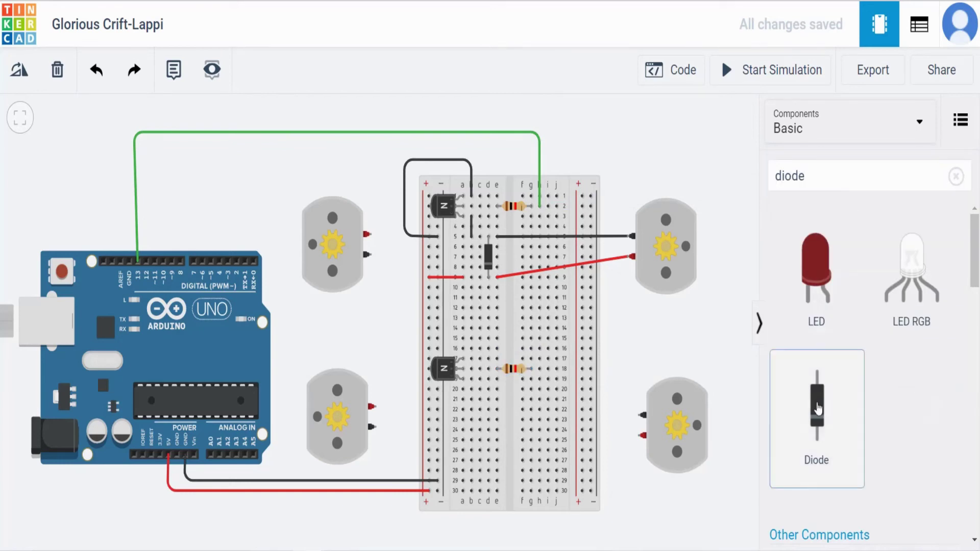
pyautogui.moveTo(823, 407); pyautogui.dragTo(499, 427)
pyautogui.click(759, 322)
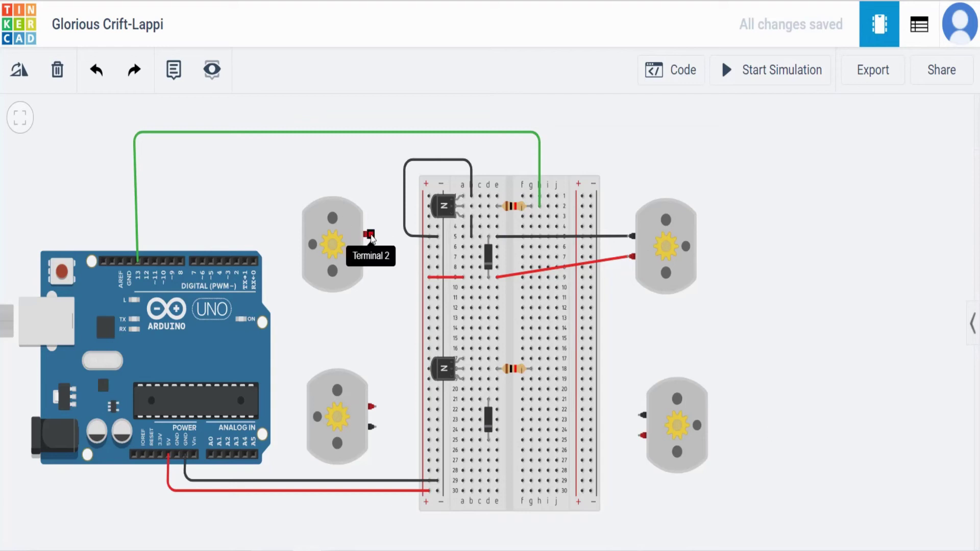
# Wire the upper-left motor's terminals to row 9 in red and row 5 in black.
pyautogui.moveTo(370, 235)
pyautogui.mouseDown()
pyautogui.moveTo(465, 262)
pyautogui.moveTo(479, 278)
pyautogui.mouseUp()
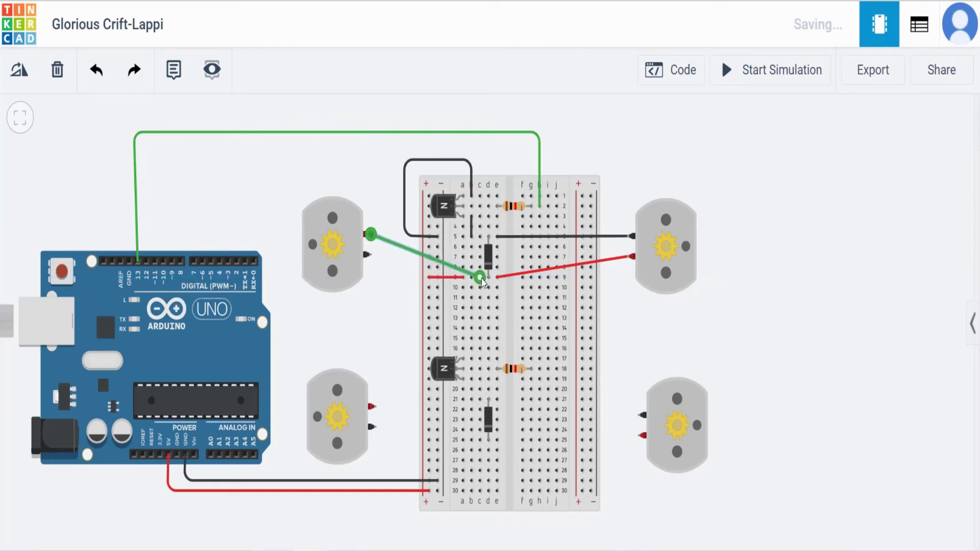
pyautogui.click(886, 159)
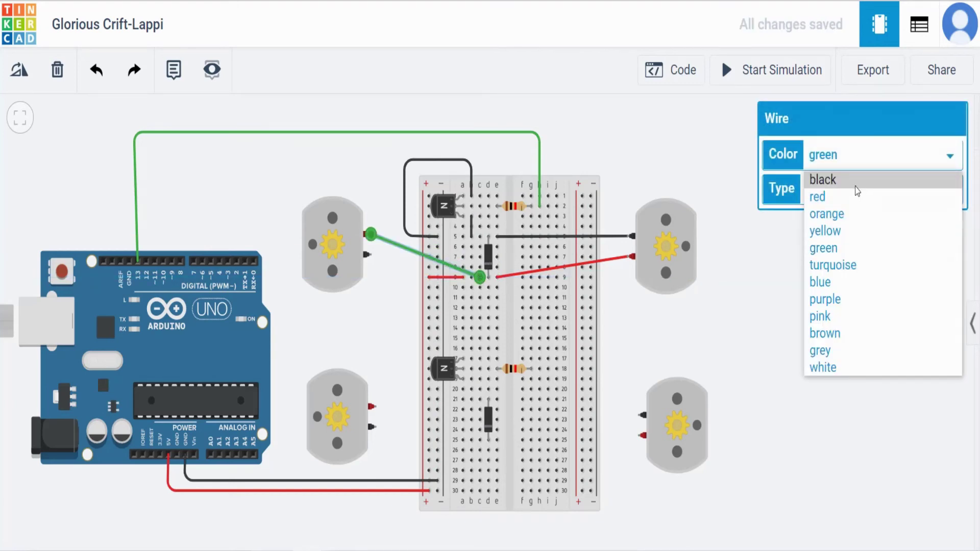
pyautogui.click(853, 197)
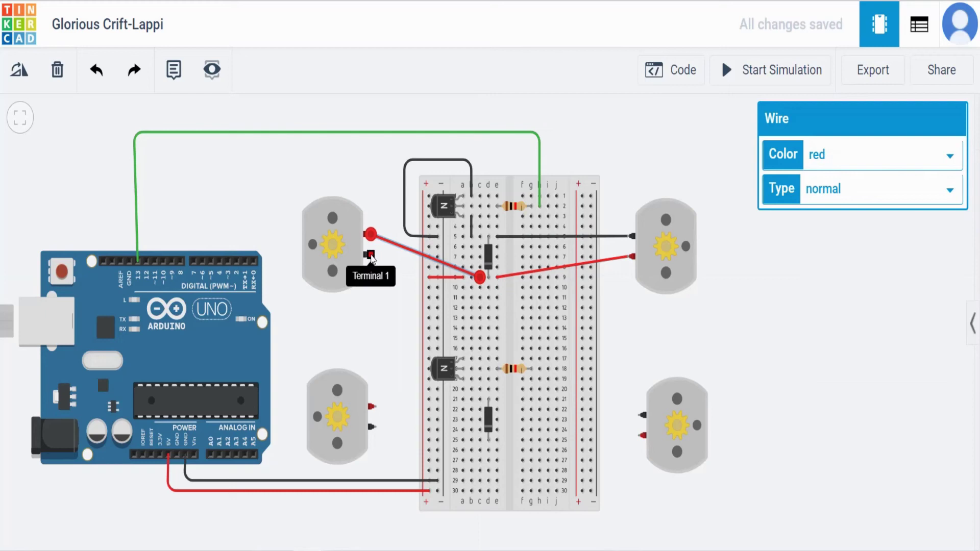
pyautogui.moveTo(371, 255); pyautogui.dragTo(463, 236)
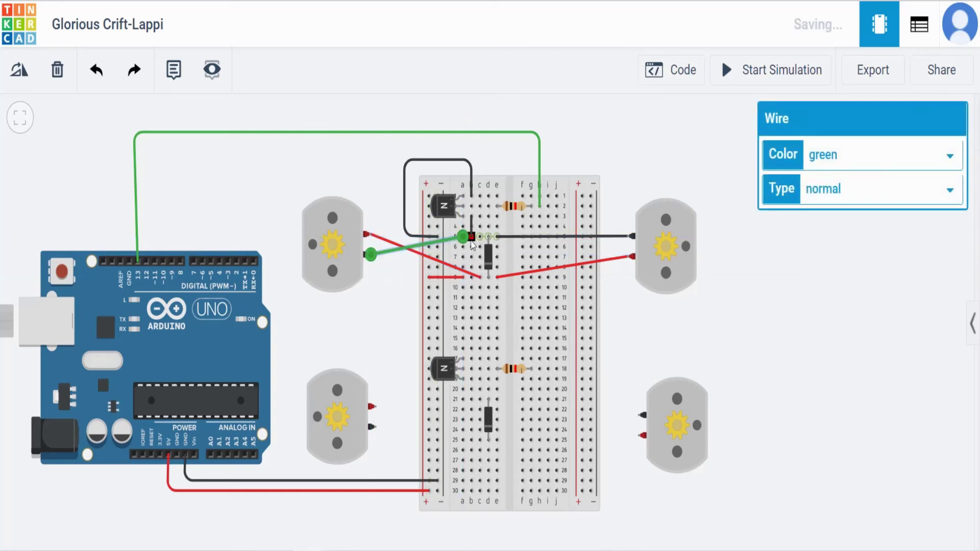
pyautogui.click(871, 158)
pyautogui.click(856, 182)
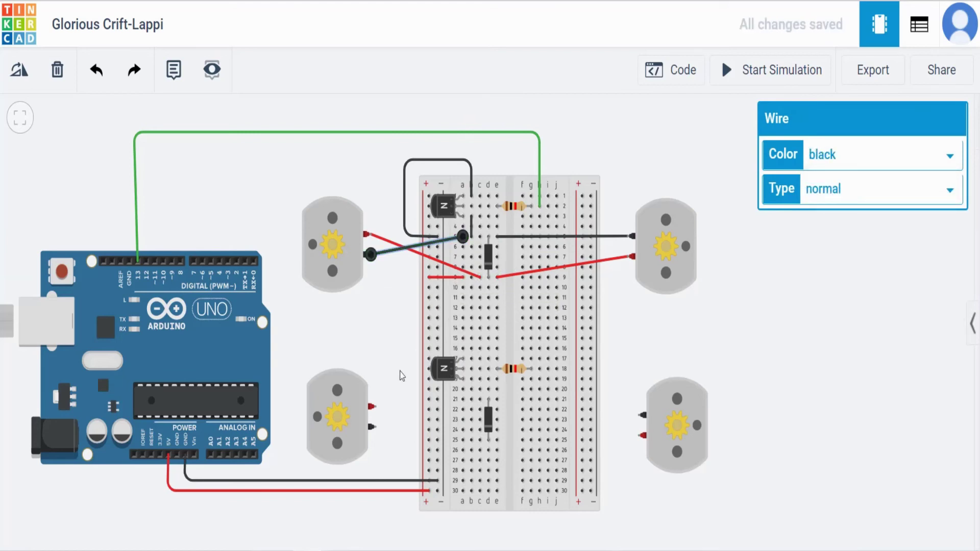
# Wire the bottom-right motor's terminals to rows 21 and 25, making the row 25 wire red.
pyautogui.click(637, 415)
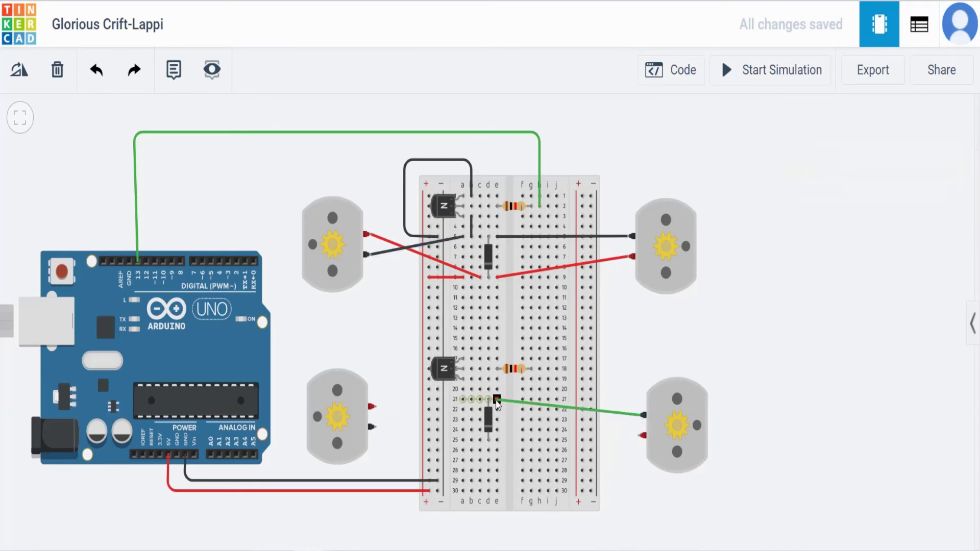
pyautogui.click(496, 399)
pyautogui.click(642, 435)
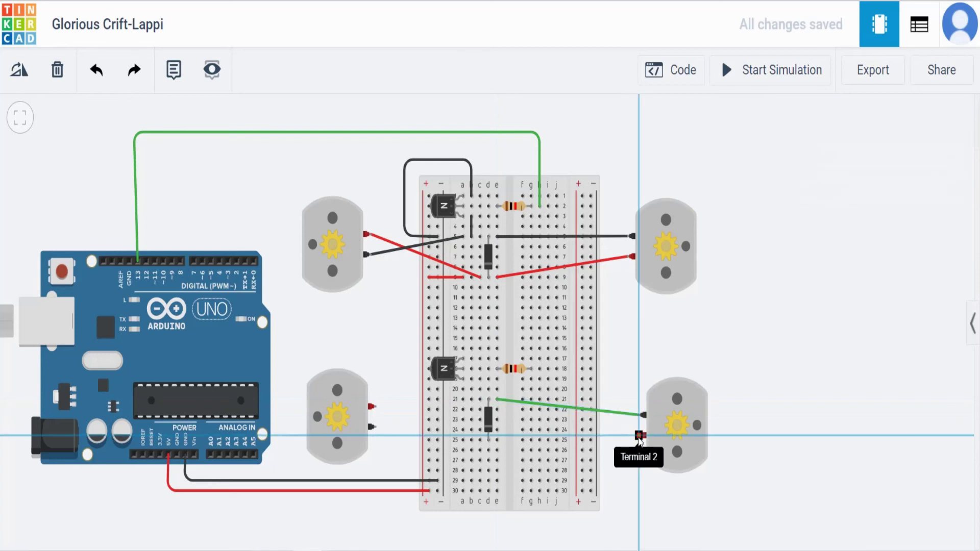
pyautogui.click(496, 440)
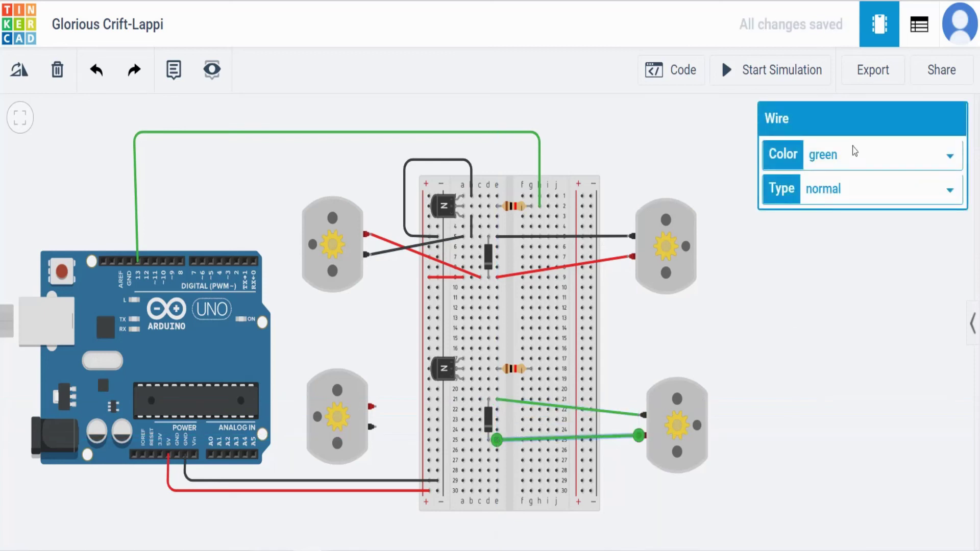
pyautogui.click(853, 150)
pyautogui.click(836, 196)
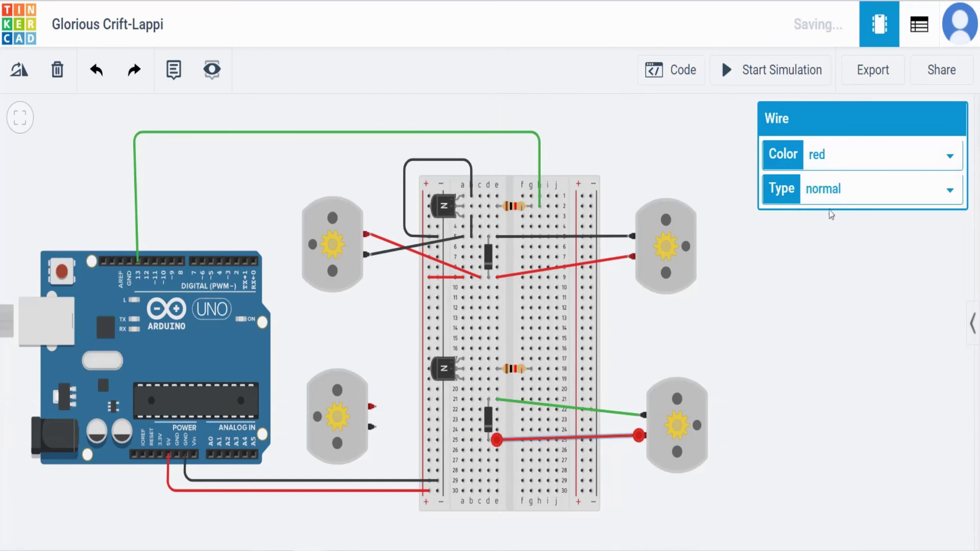
# Recolour the bottom-right motor's row 21 wire black.
pyautogui.click(578, 411)
pyautogui.click(860, 163)
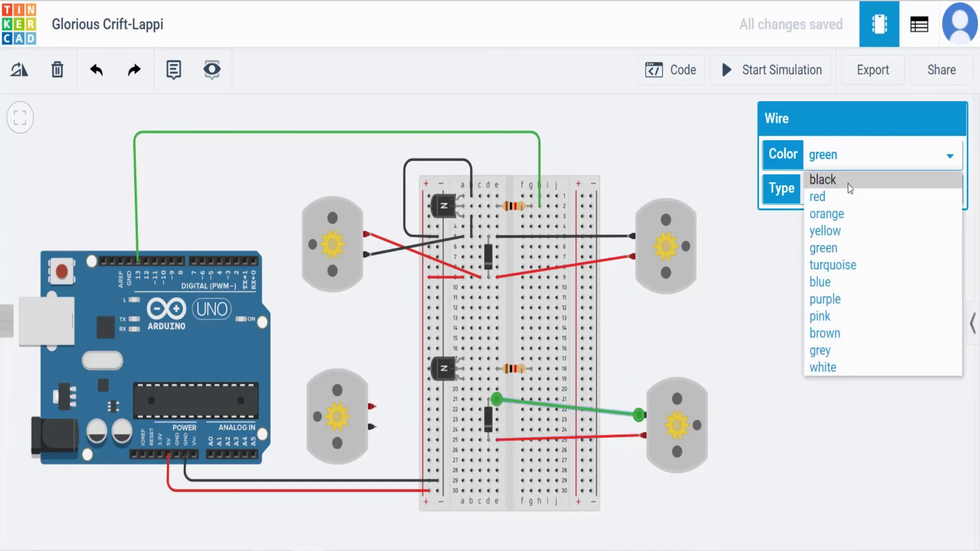
pyautogui.click(847, 185)
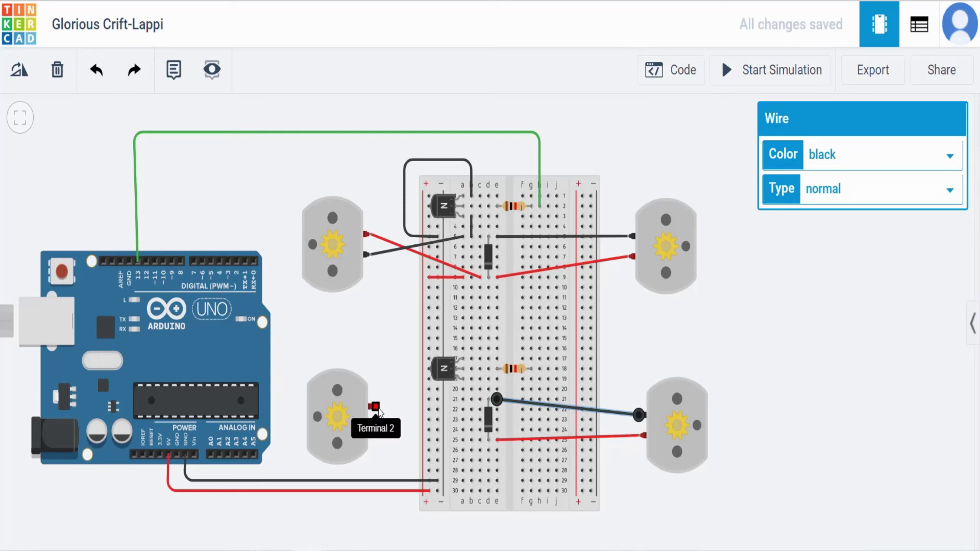
# Wire the bottom-left motor's Terminal 2 to row 25 in red and Terminal 1 to row 21 in black.
pyautogui.moveTo(379, 411); pyautogui.dragTo(463, 442)
pyautogui.click(843, 155)
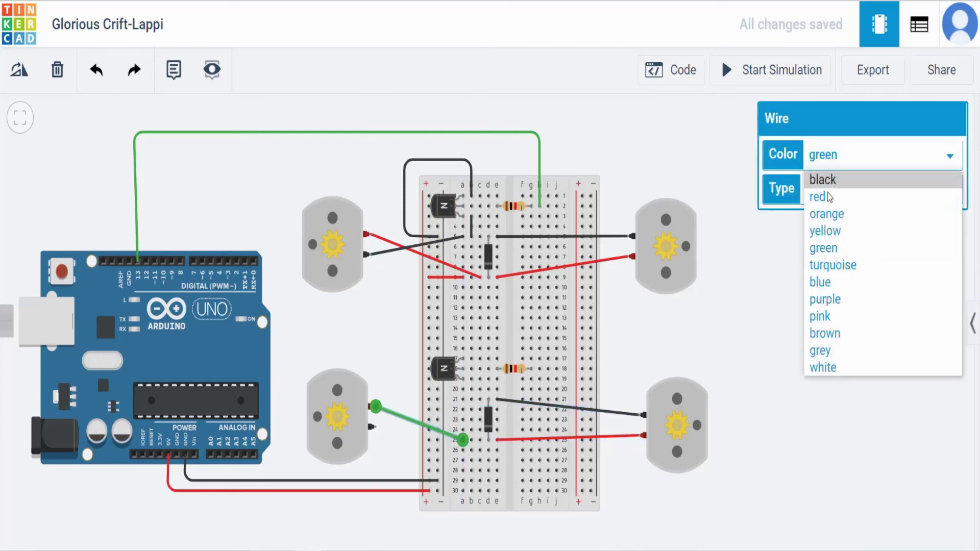
pyautogui.click(833, 195)
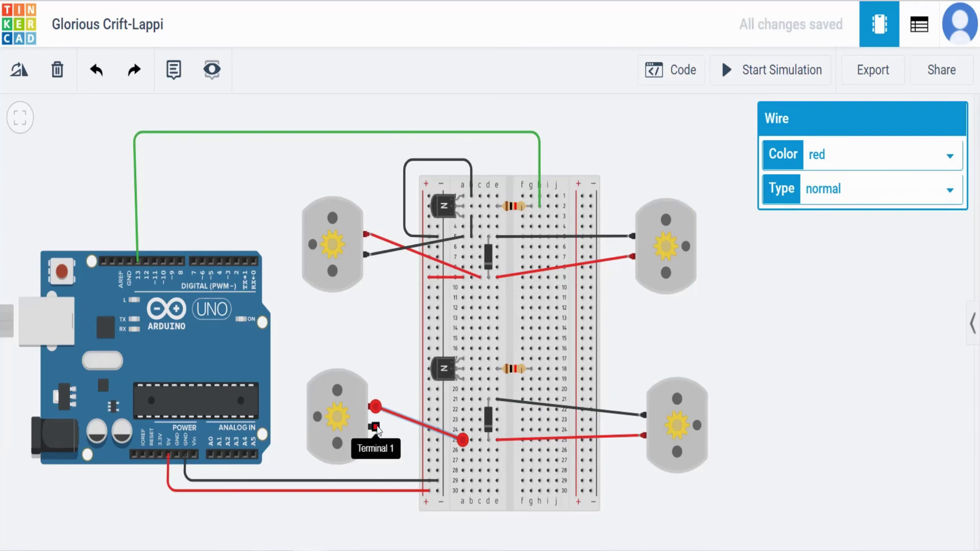
pyautogui.moveTo(376, 428); pyautogui.dragTo(463, 399)
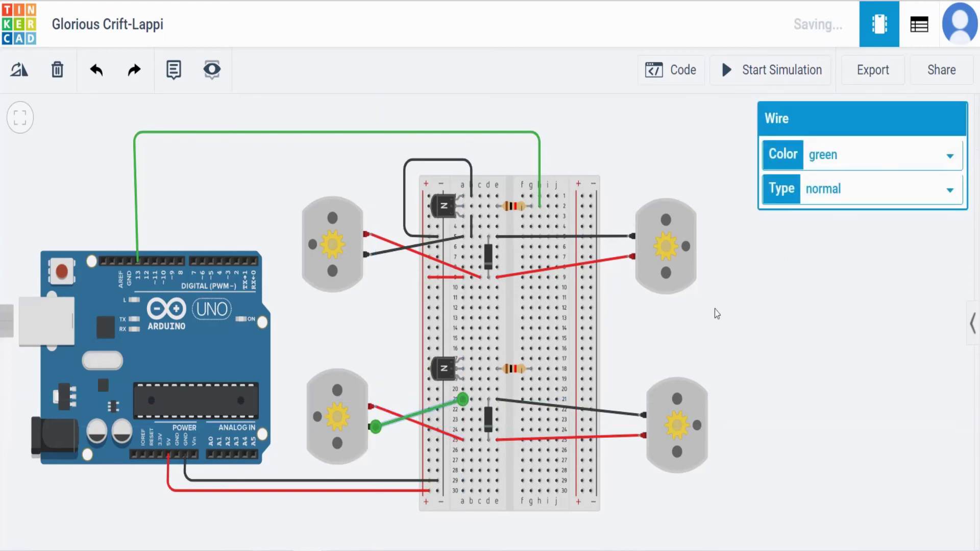
pyautogui.click(852, 157)
pyautogui.click(840, 179)
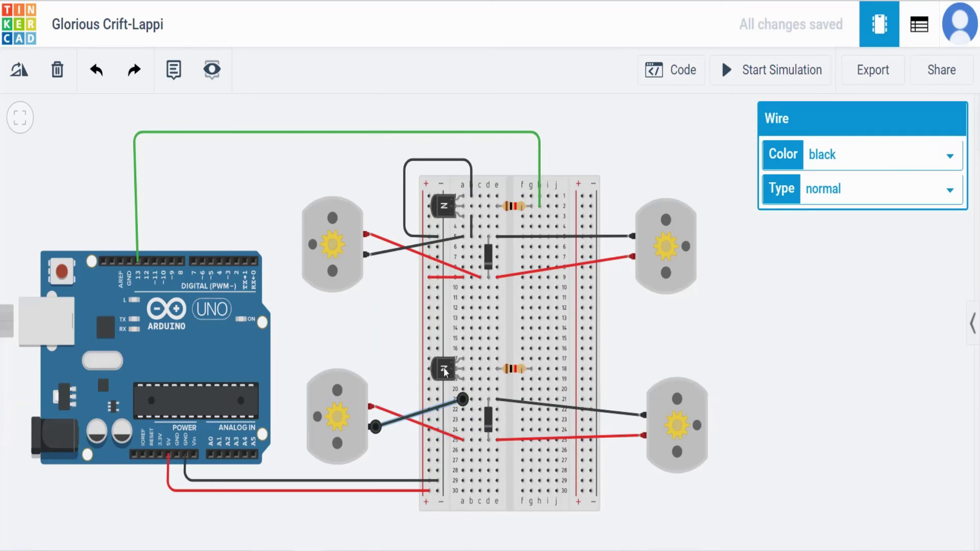
# Add a black jumper from hole 19b to hole 21b.
pyautogui.click(470, 379)
pyautogui.click(471, 380)
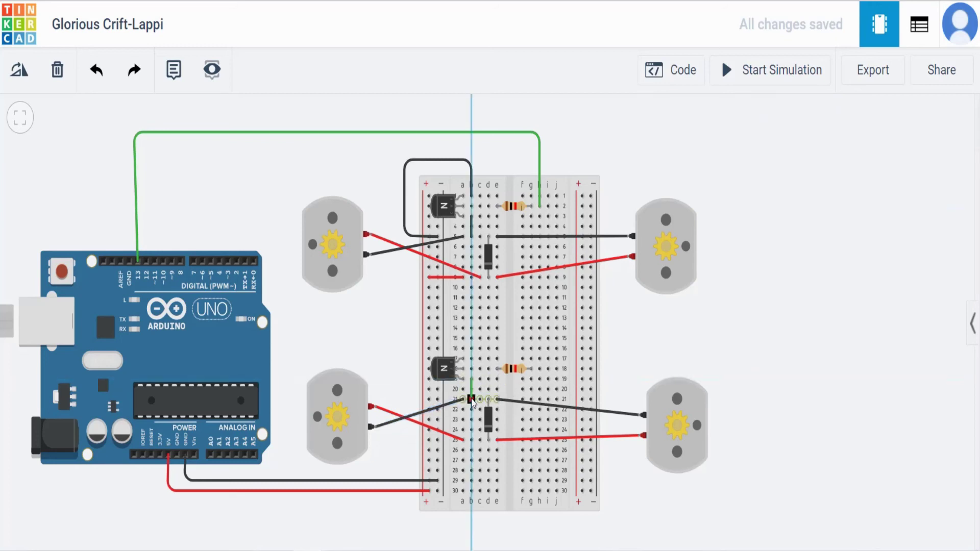
pyautogui.click(471, 399)
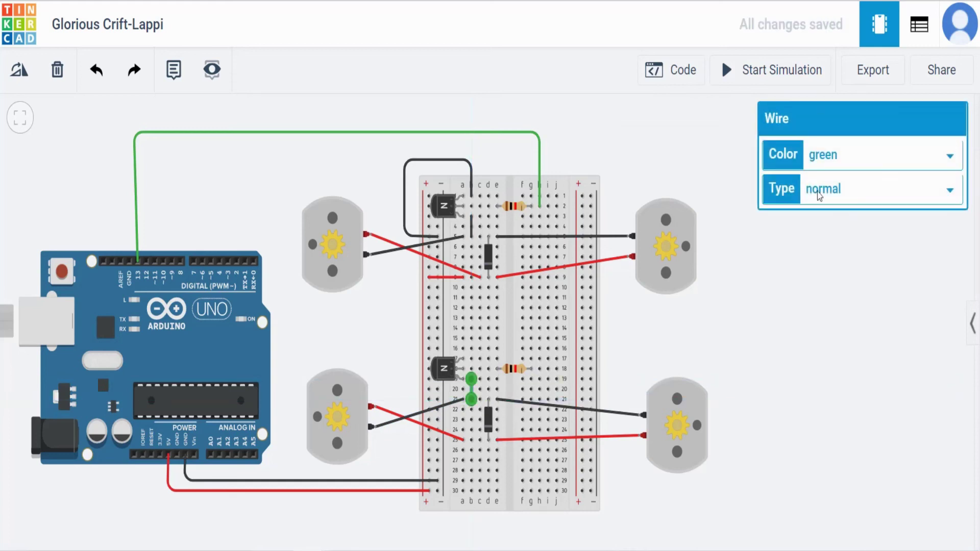
pyautogui.click(834, 161)
pyautogui.click(823, 180)
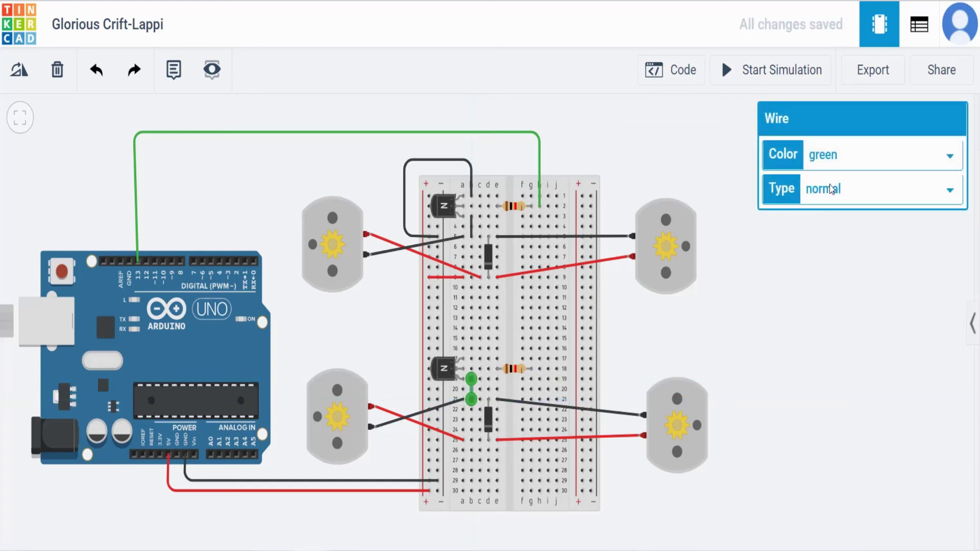
# Add a black jumper from hole 17b to the left rail and a green wire from row 18 to row 2.
pyautogui.click(471, 359)
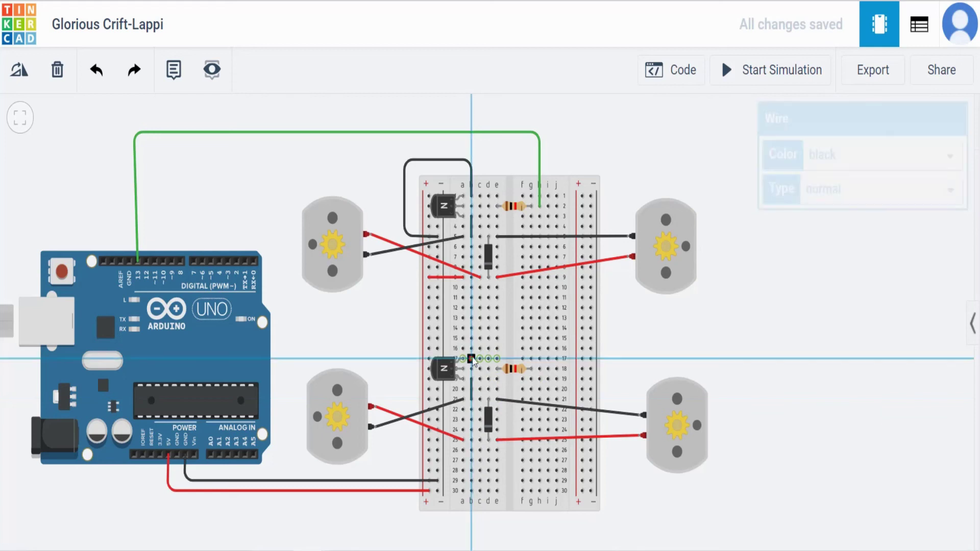
pyautogui.click(437, 349)
pyautogui.click(858, 156)
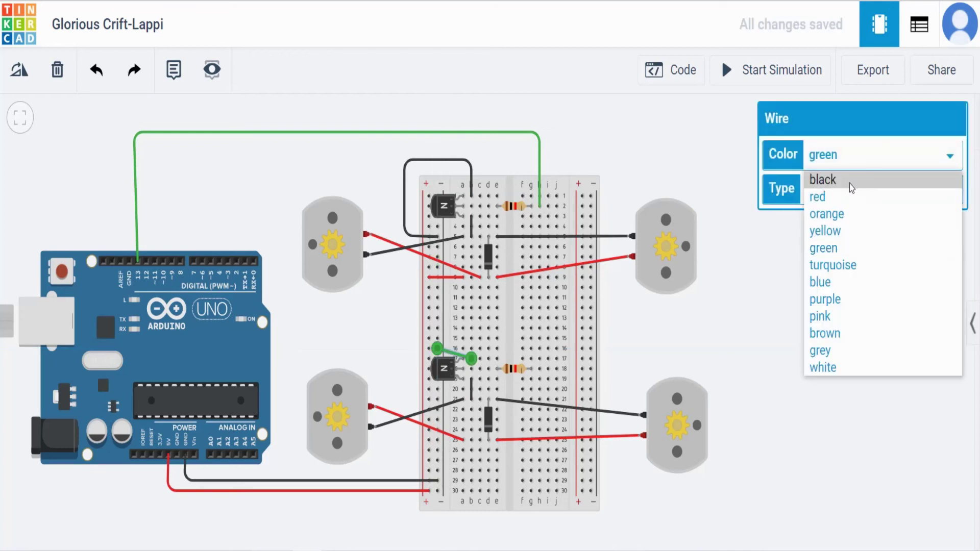
pyautogui.click(849, 184)
pyautogui.click(725, 265)
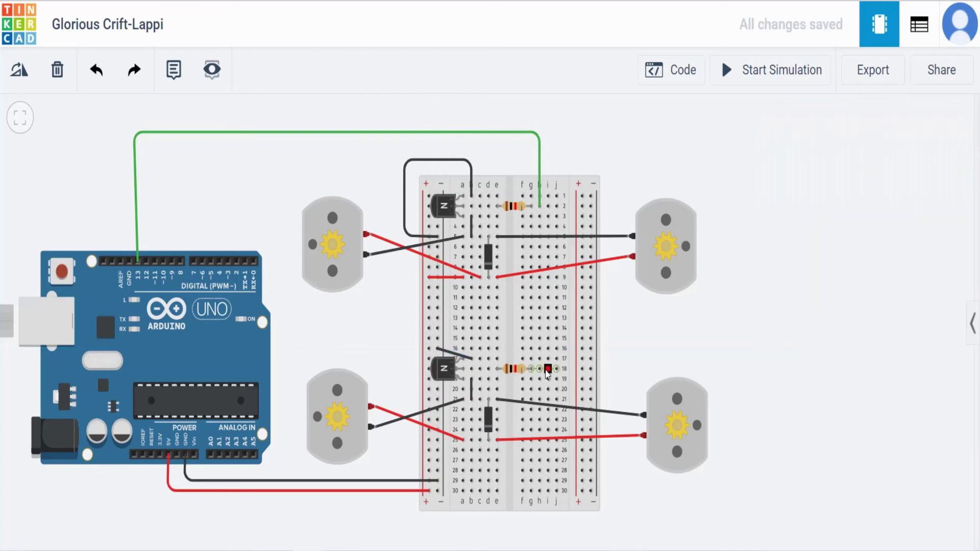
pyautogui.moveTo(548, 369); pyautogui.dragTo(548, 206)
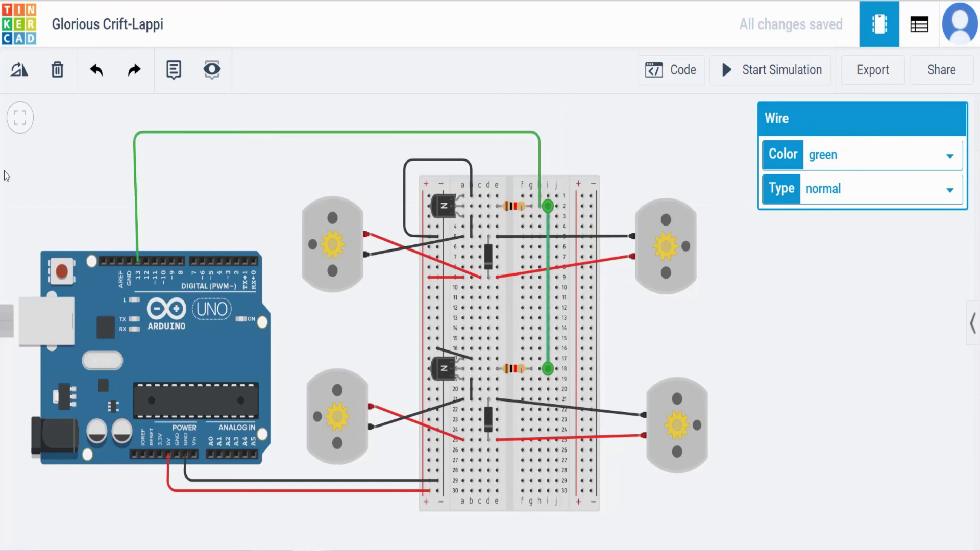
pyautogui.click(715, 368)
pyautogui.click(795, 75)
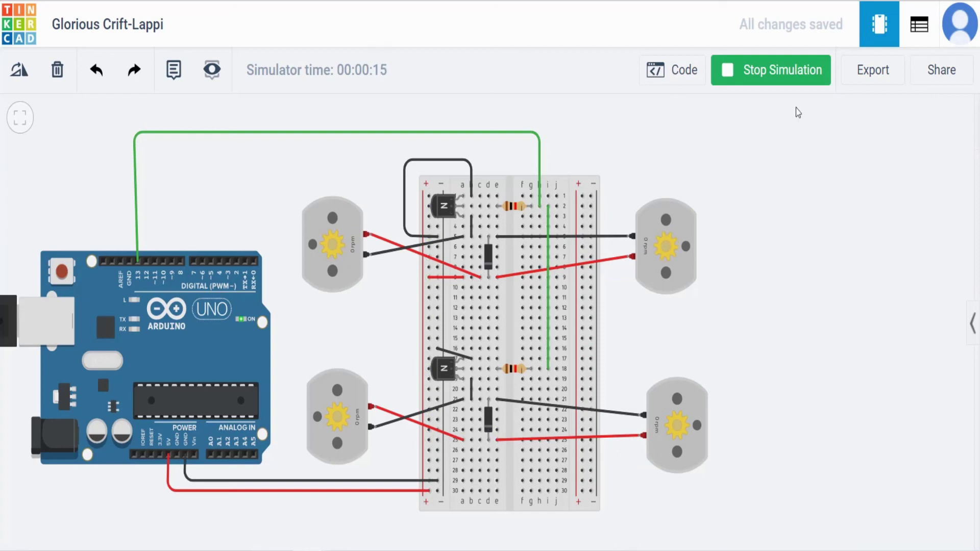
pyautogui.click(781, 71)
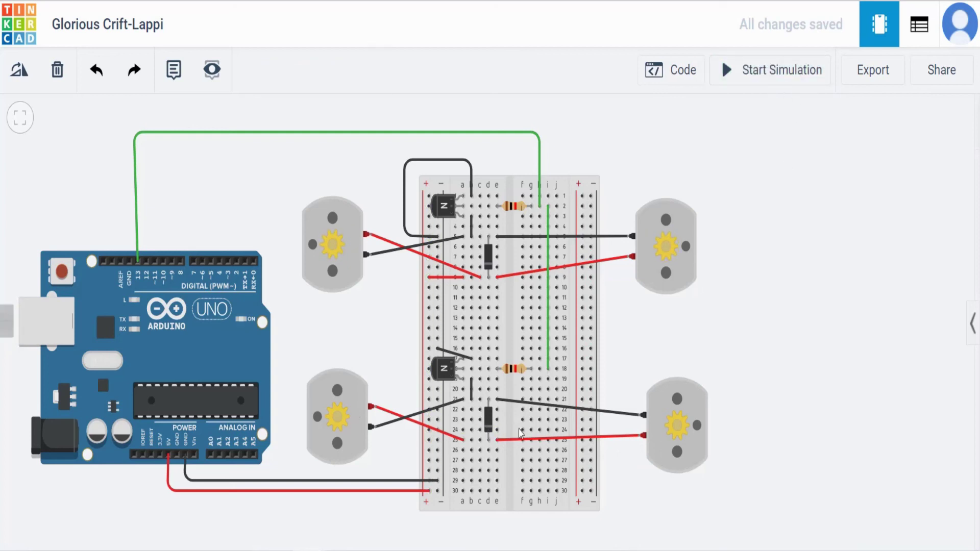
# Draw a red wire from hole c25 to the left positive power rail.
pyautogui.click(479, 440)
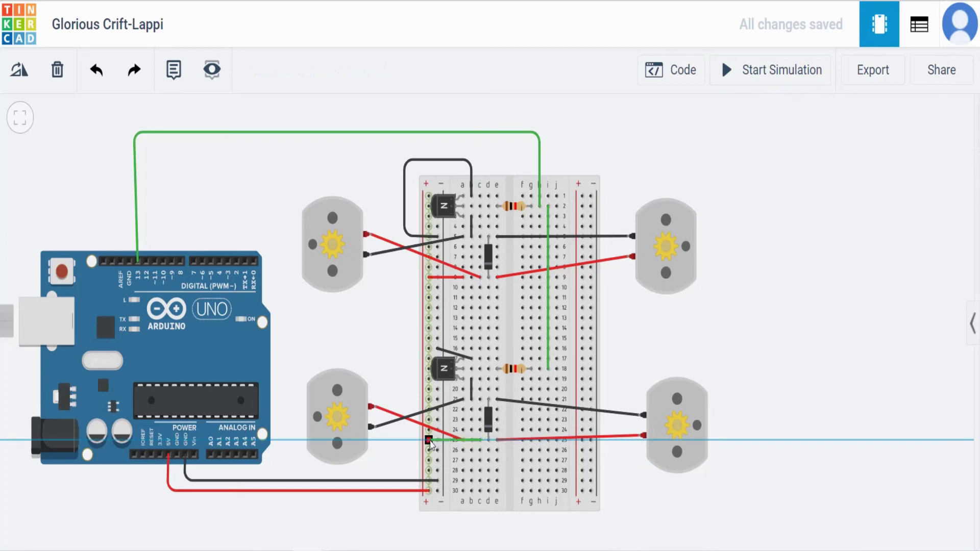
pyautogui.click(429, 440)
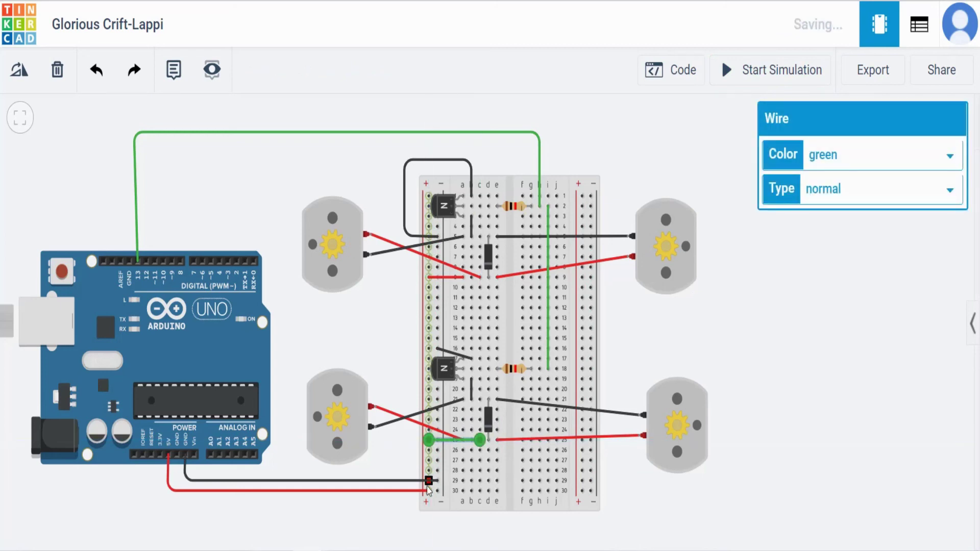
pyautogui.click(844, 153)
pyautogui.click(833, 198)
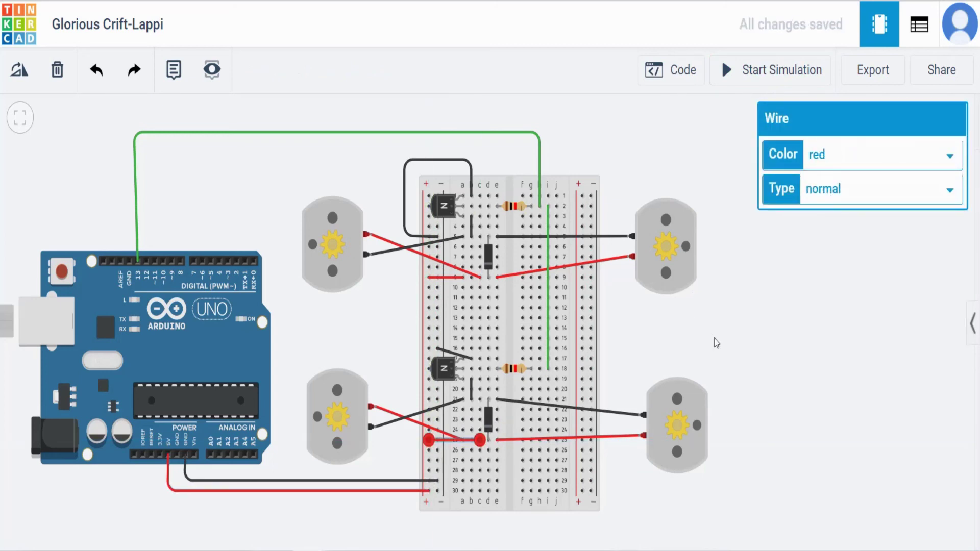
pyautogui.click(773, 226)
# Restart the simulation so all four motors show rpm readouts.
pyautogui.click(790, 78)
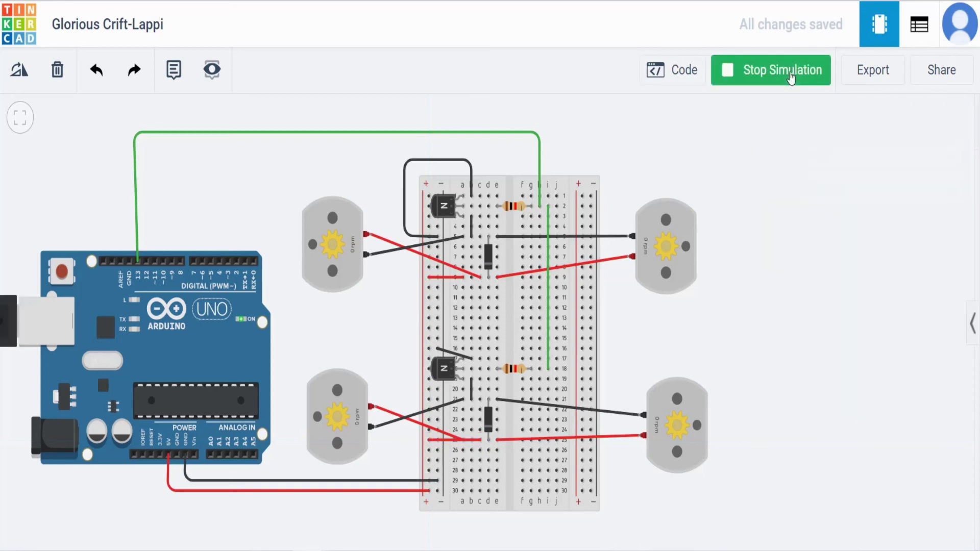